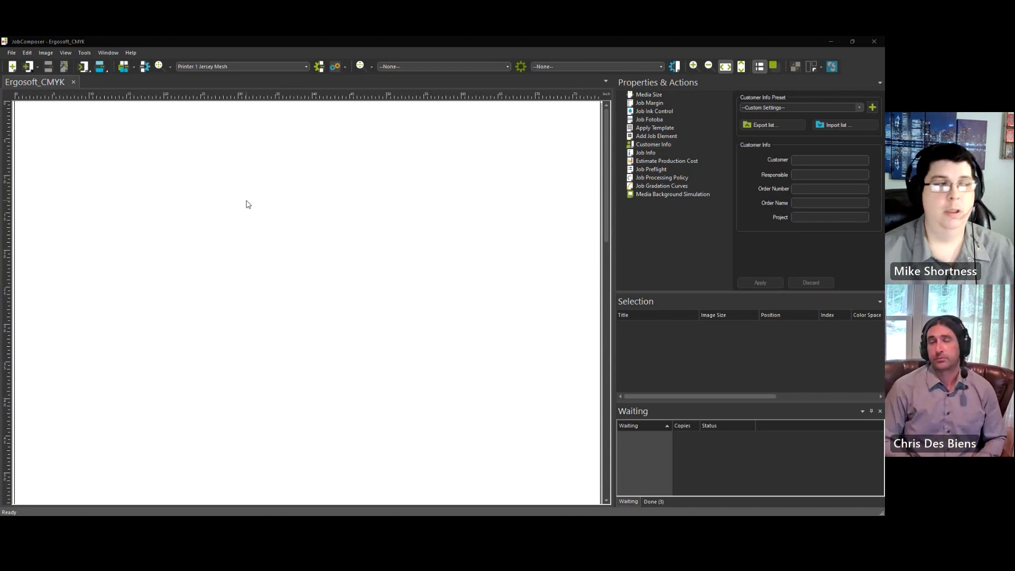
Place Ergosoft_CMYK.pdf from the recent images list onto the job and select the logo.
right_click(208, 190)
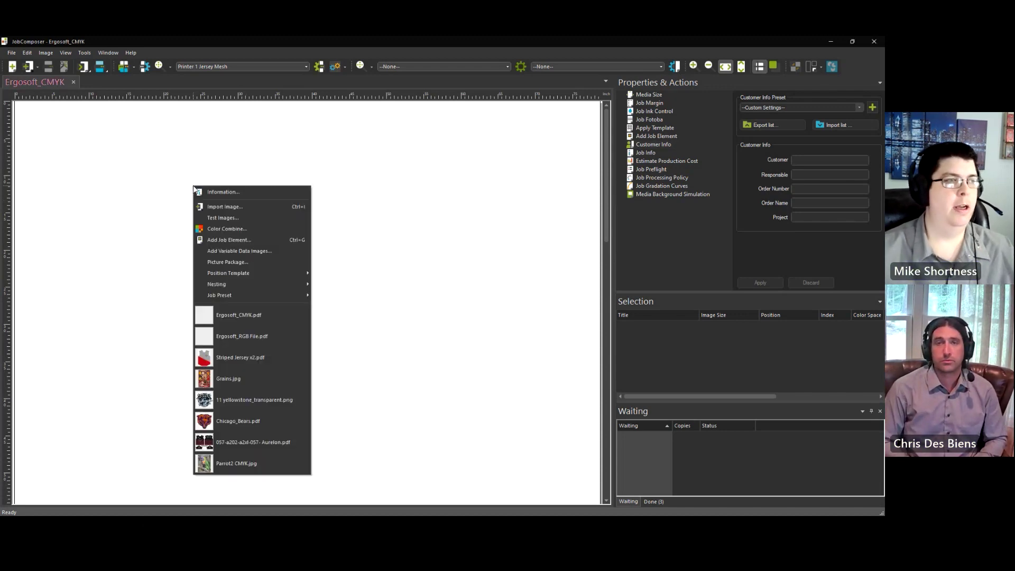
click(230, 316)
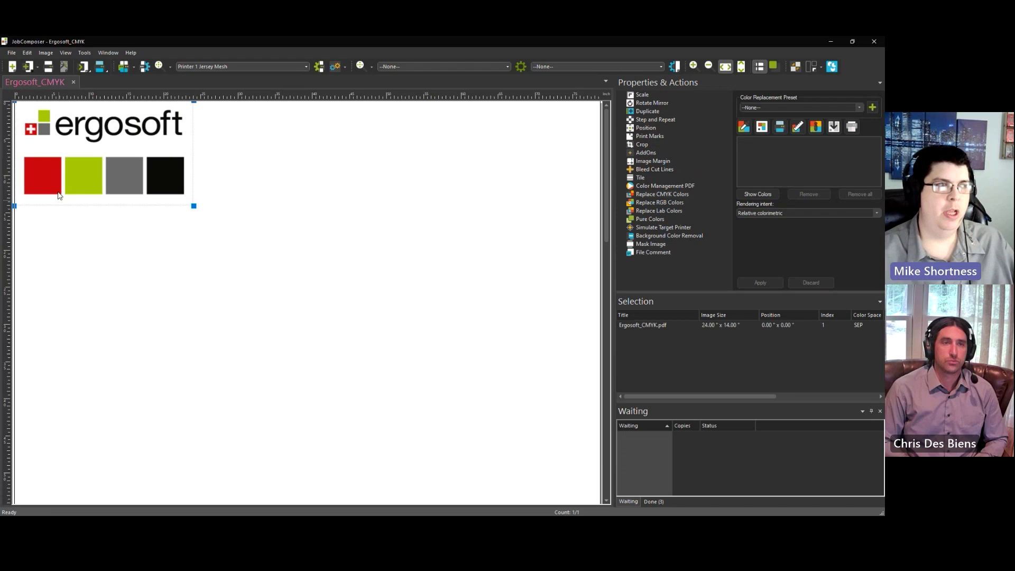
click(166, 238)
click(139, 174)
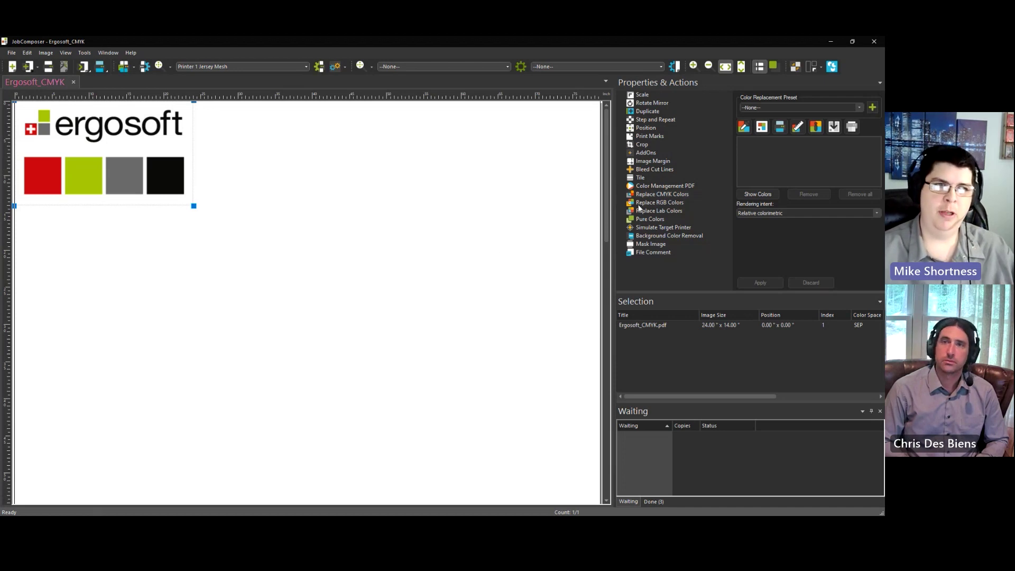
List the logo's colours in Replace CMYK Colors and select the red and black rows.
click(653, 194)
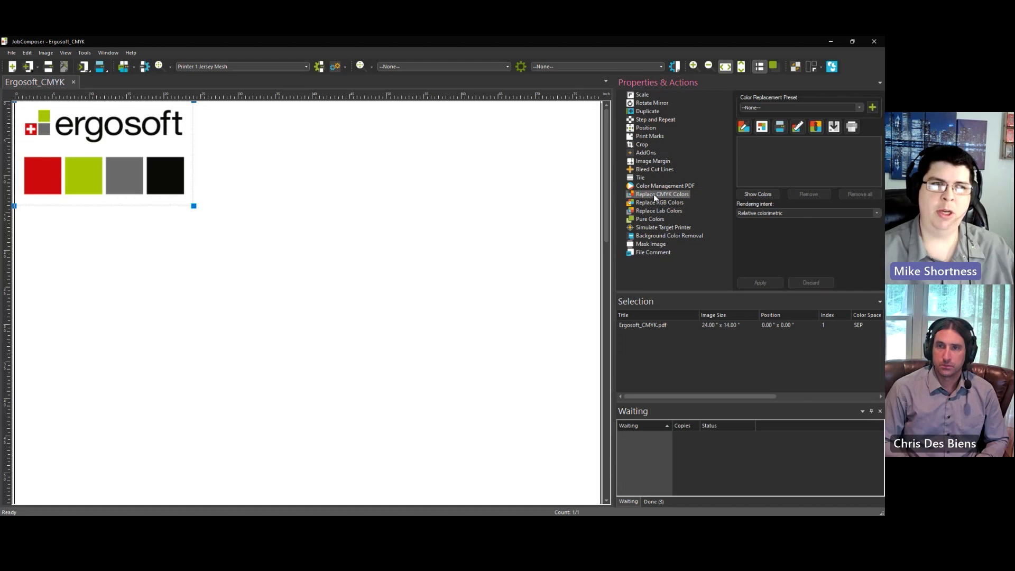
click(756, 193)
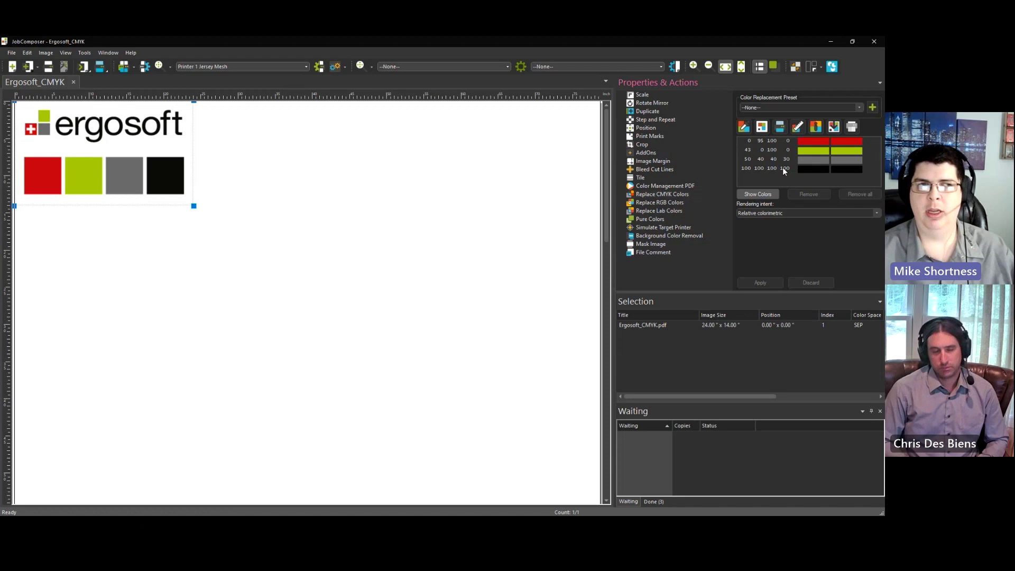
click(770, 141)
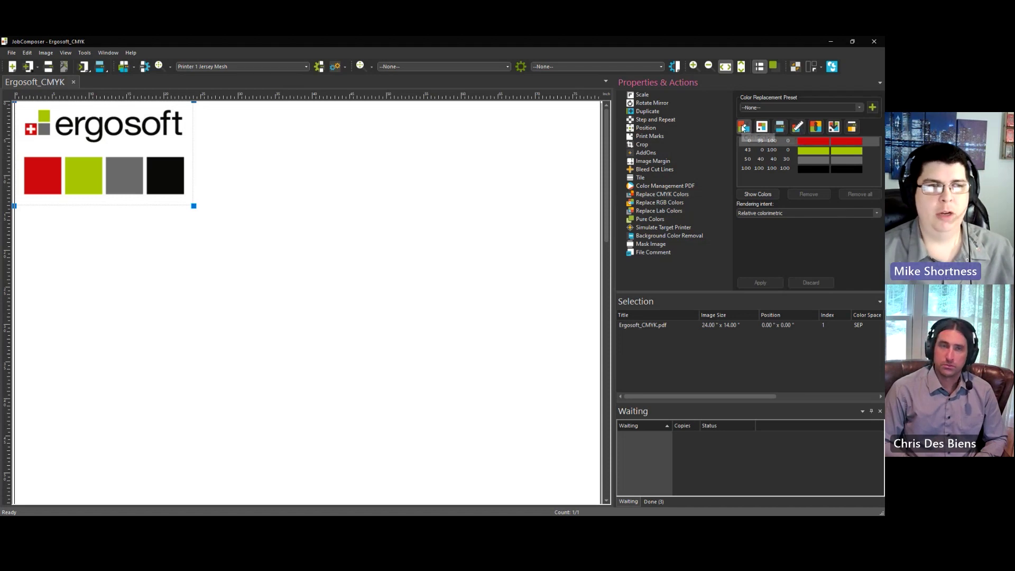
click(767, 169)
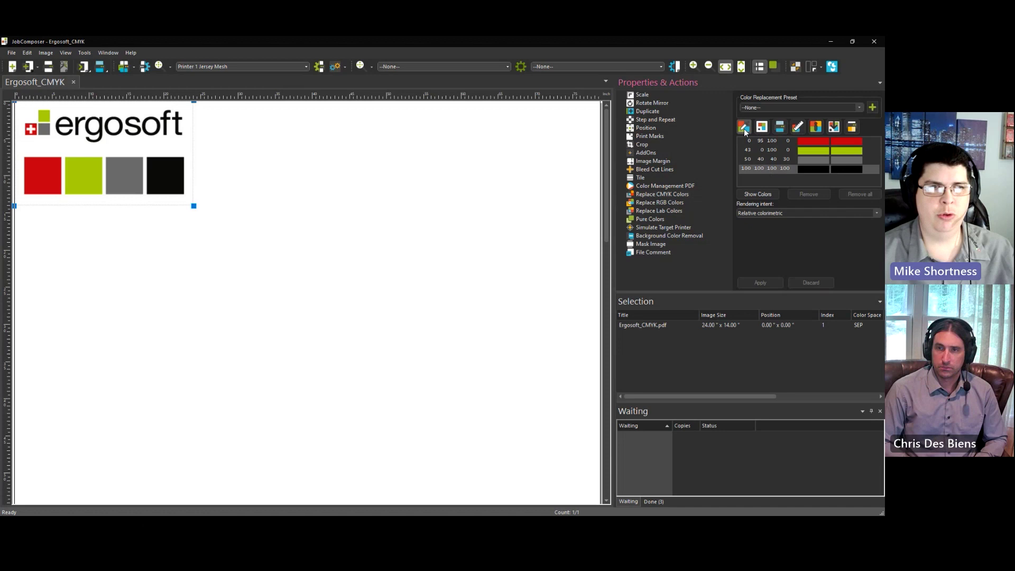
Pick a black in the ColorPicker and apply it as the 100/100/100/100 black's replacement.
click(743, 128)
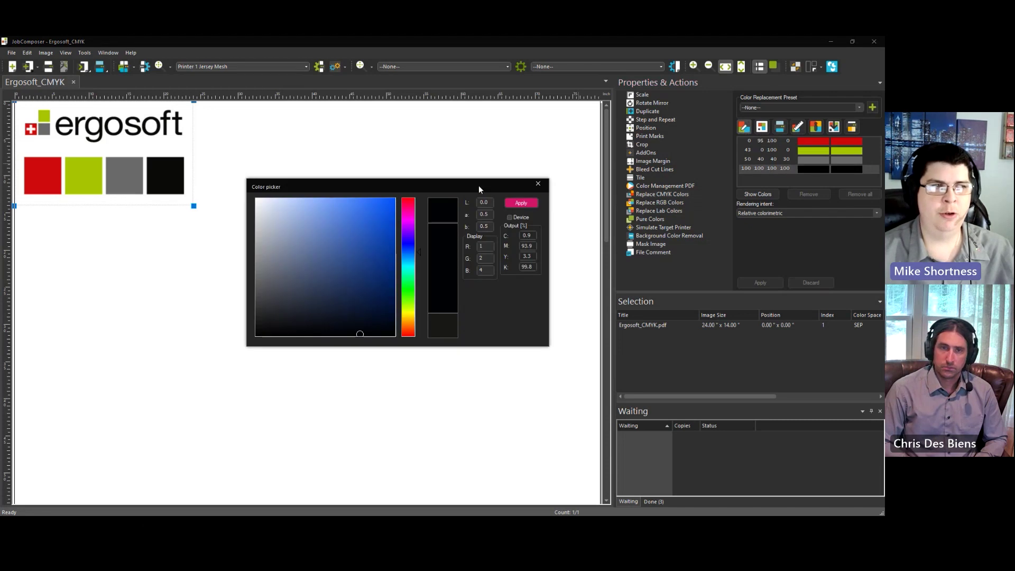
drag(477, 185, 499, 140)
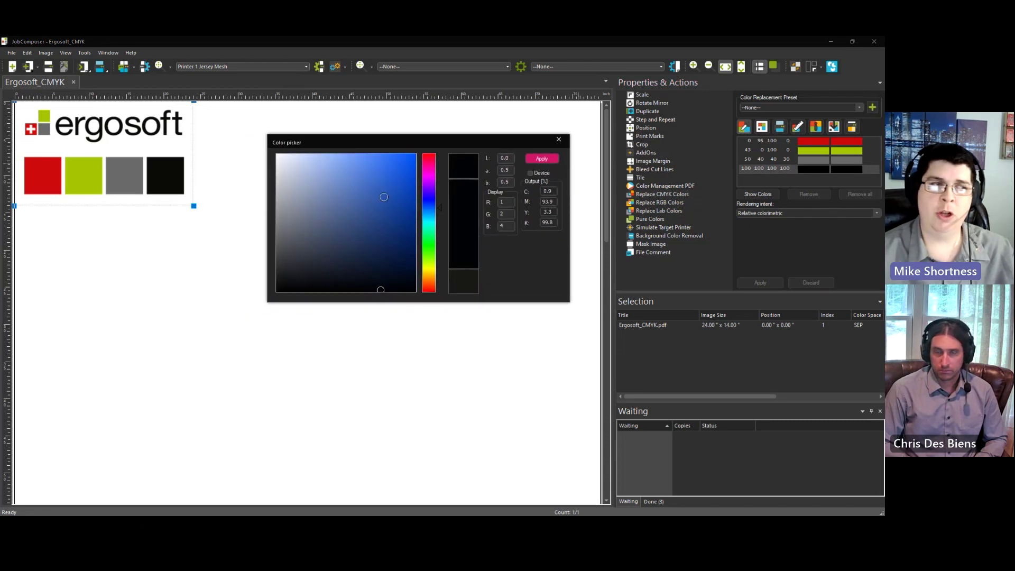
click(754, 169)
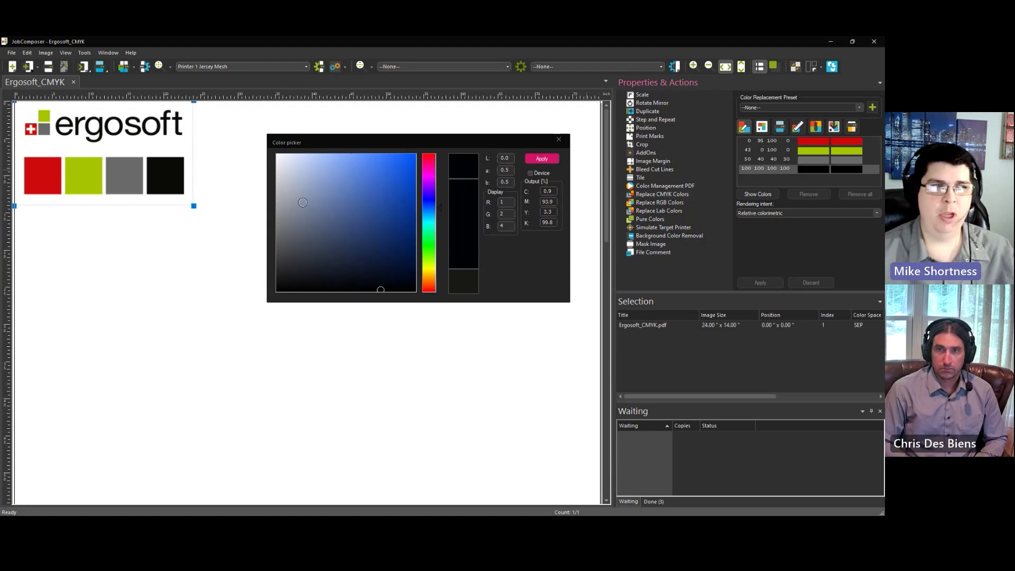
click(279, 290)
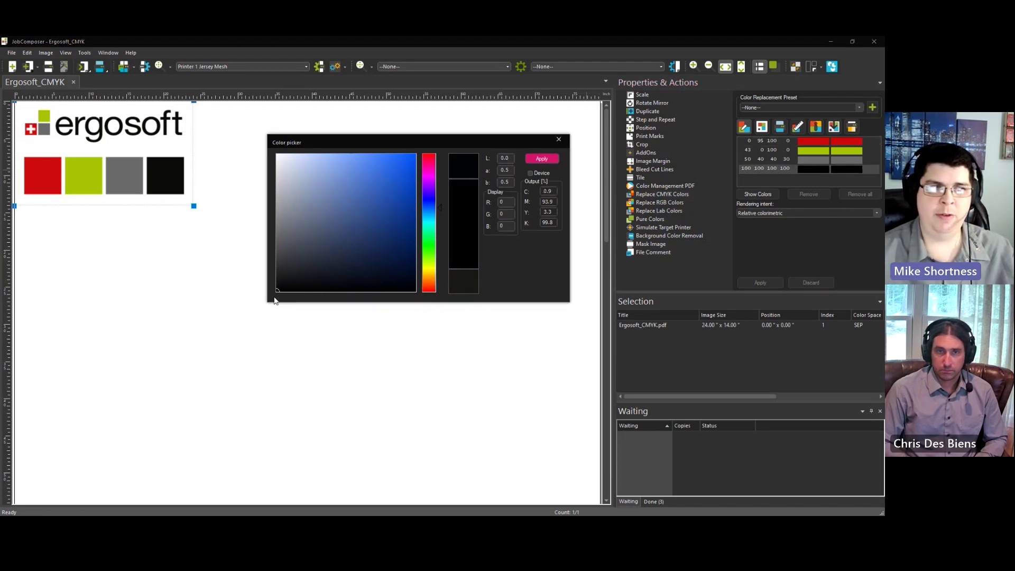
drag(276, 295, 339, 292)
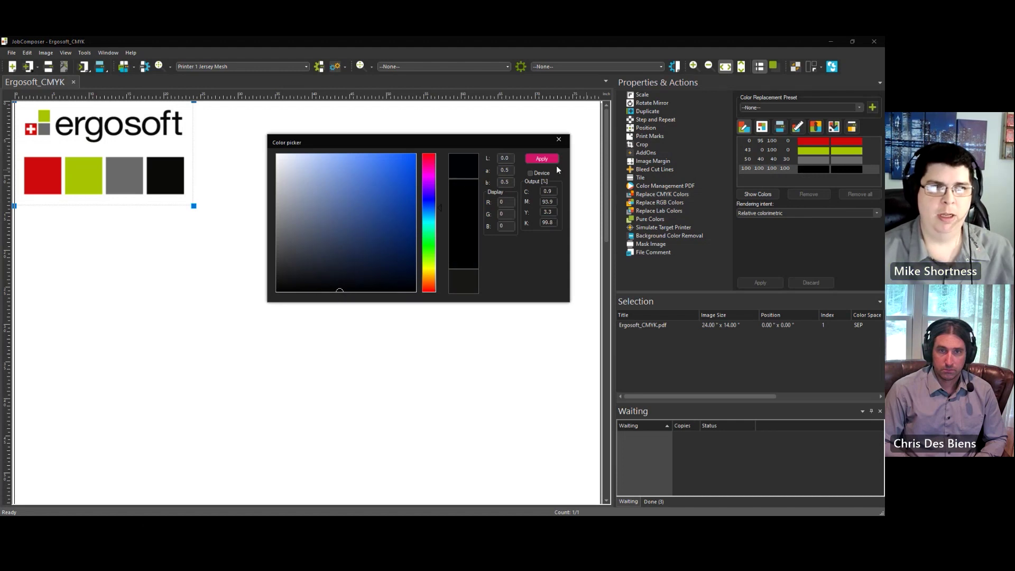
click(541, 158)
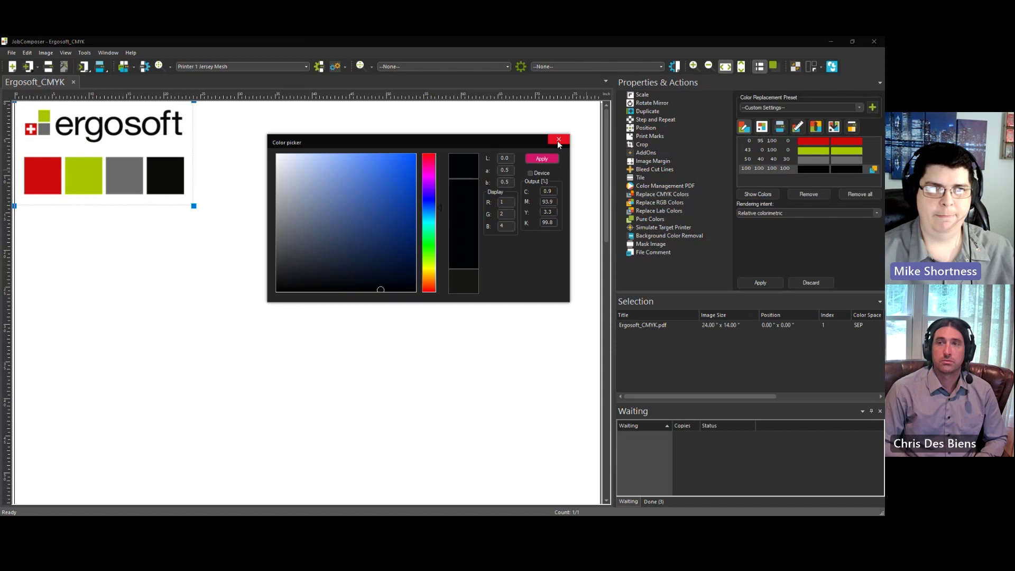
click(559, 140)
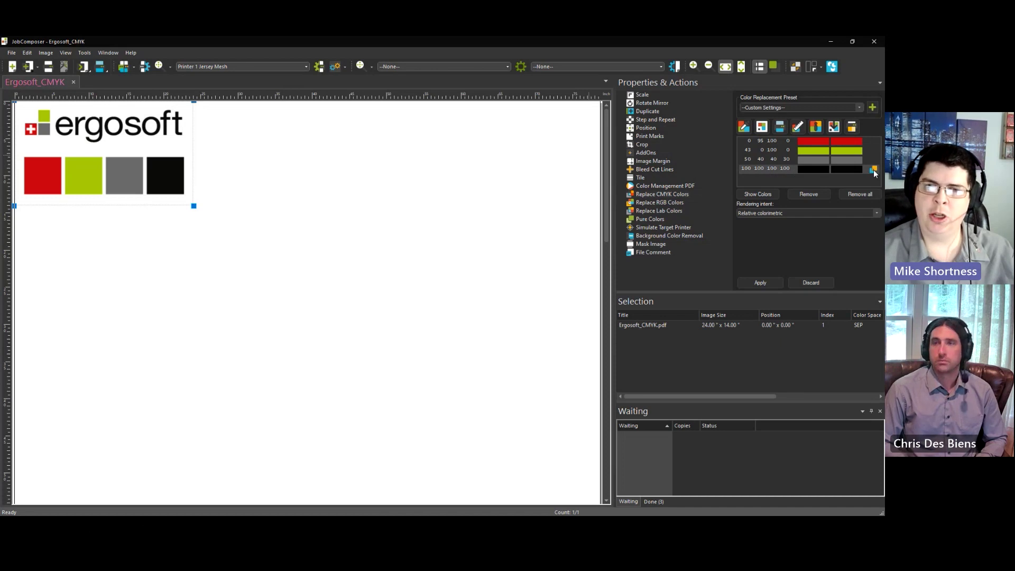
click(763, 160)
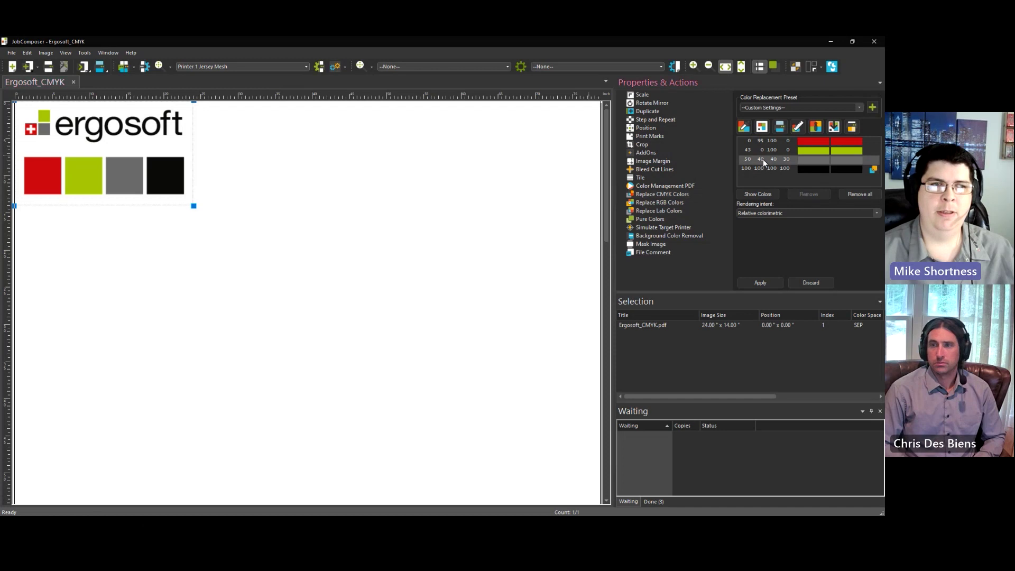
Replace the 50/40/40/30 grey with the Ergosoft_Grey swatch from SwatchBooks.
click(762, 129)
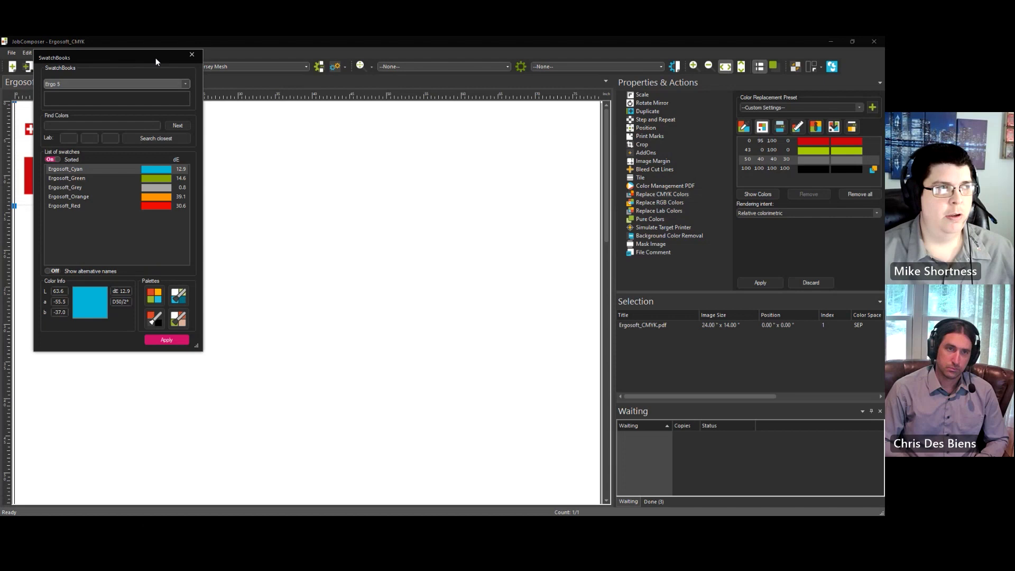
drag(156, 58, 410, 119)
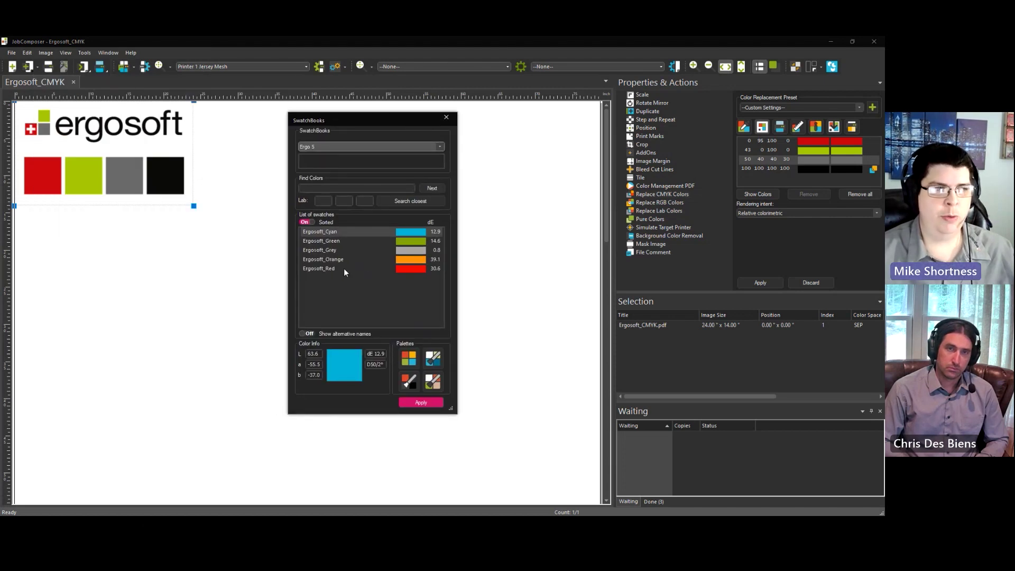
click(328, 252)
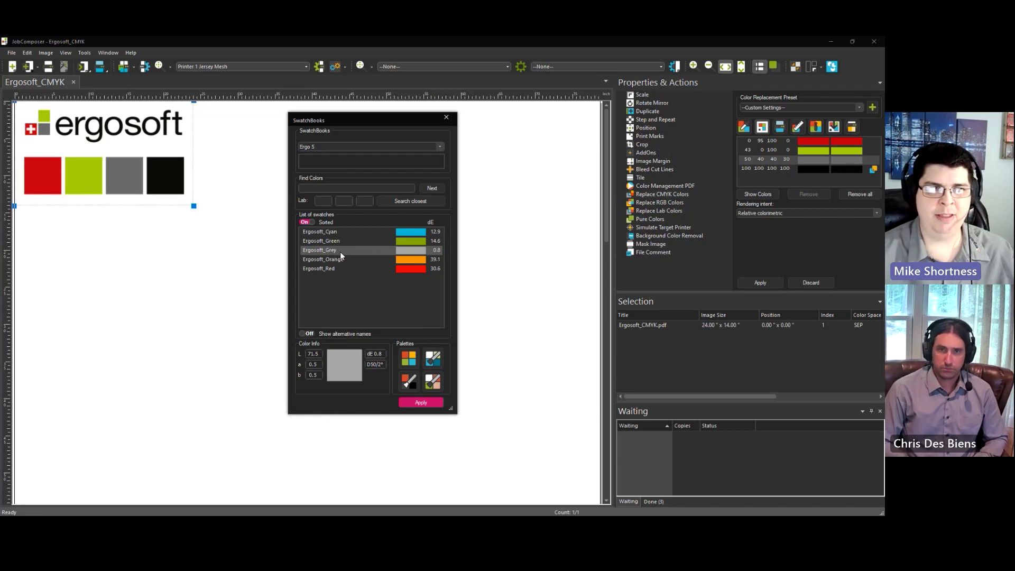
click(411, 403)
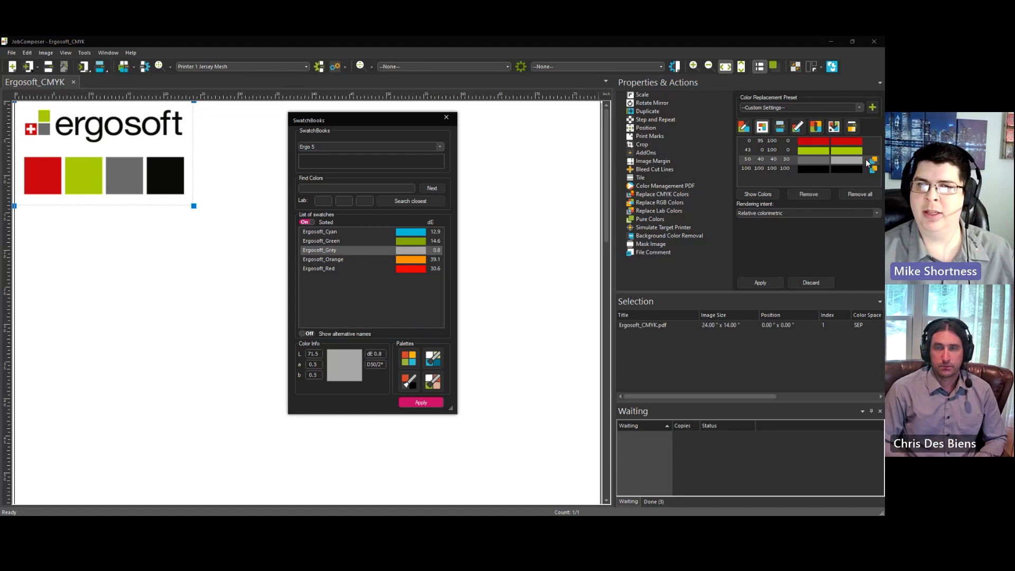
Replace the 43/0/100/0 green with the Ergosoft_Green swatch.
click(773, 150)
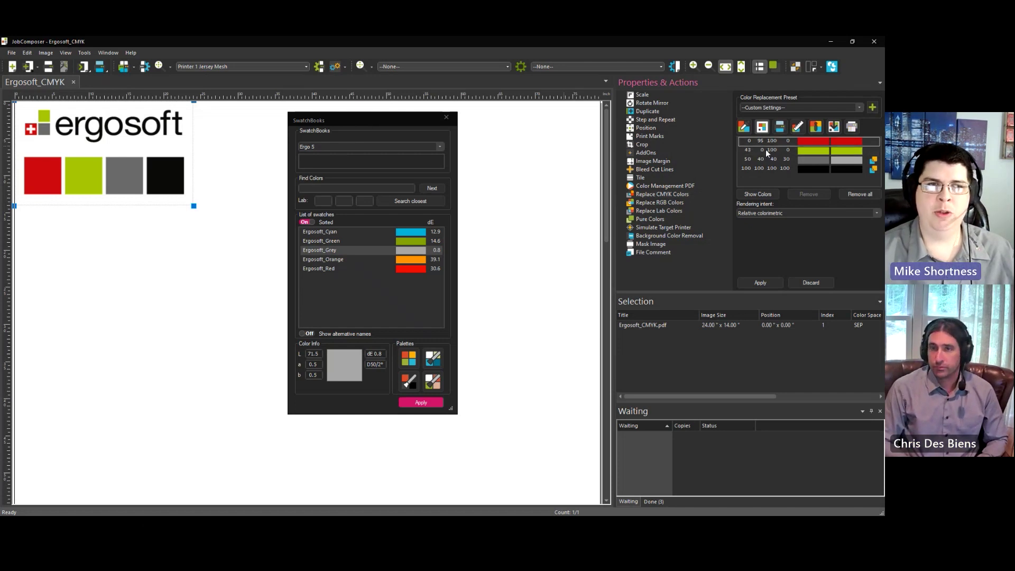
click(327, 241)
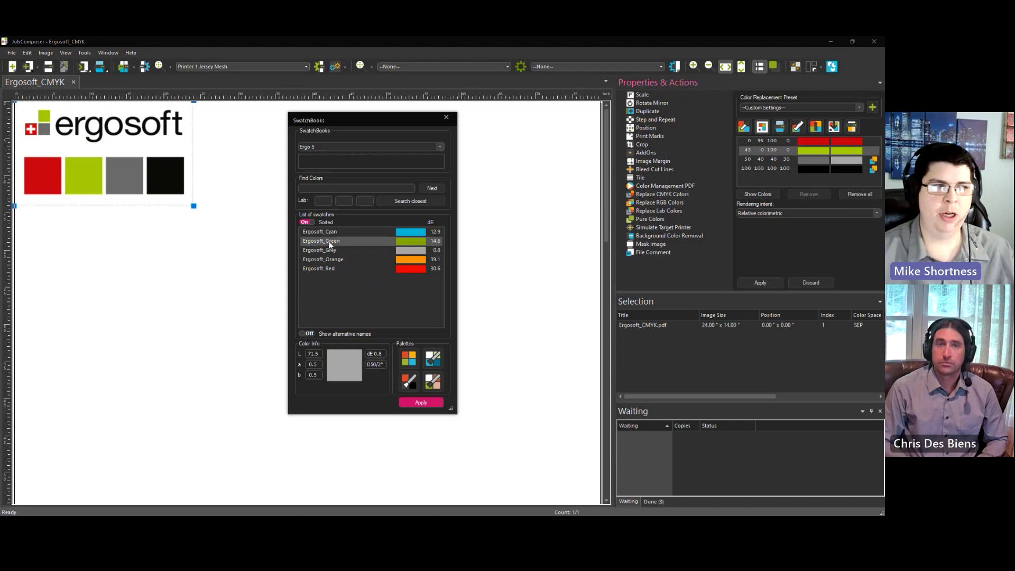
click(421, 403)
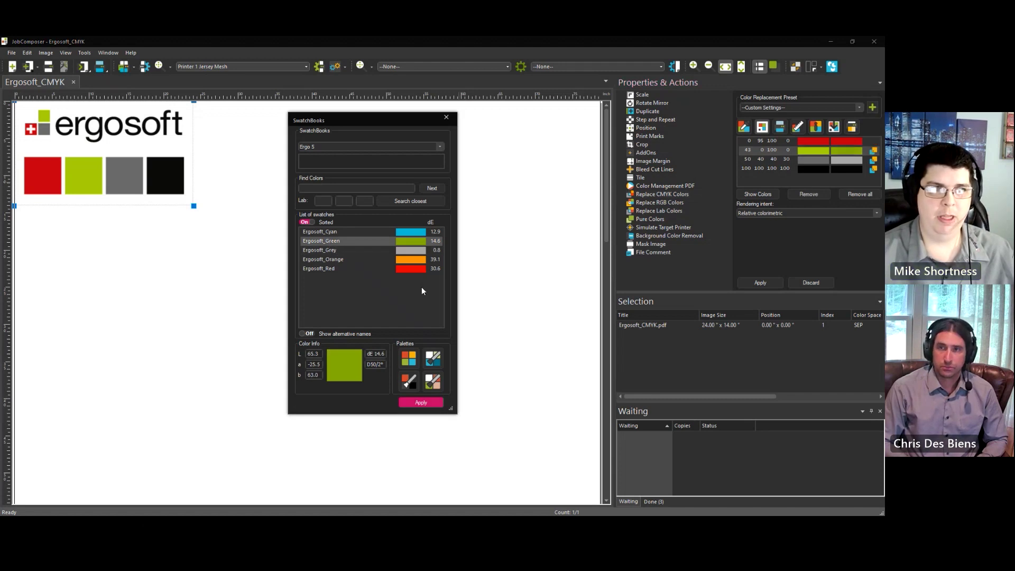
click(445, 118)
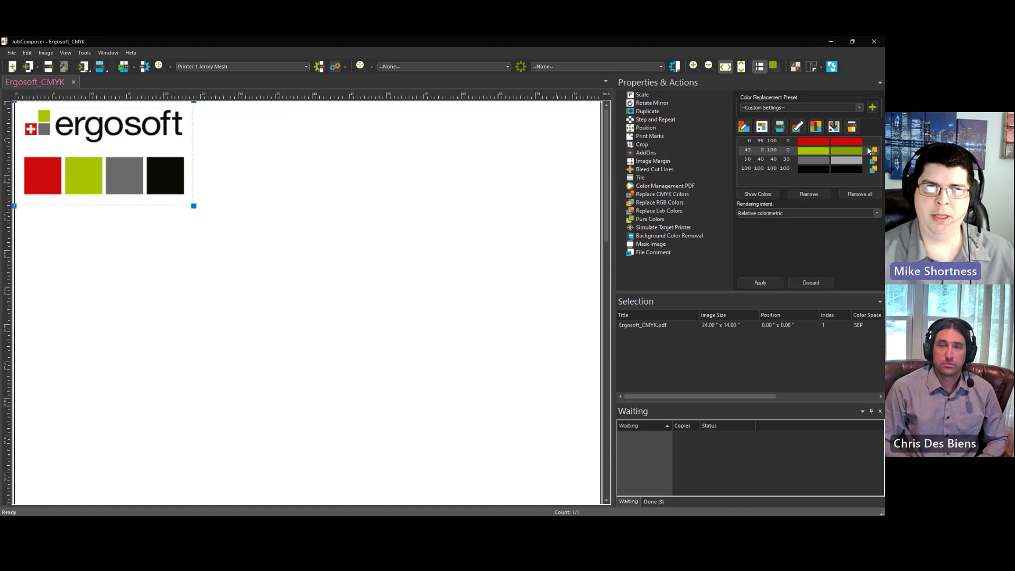
click(785, 142)
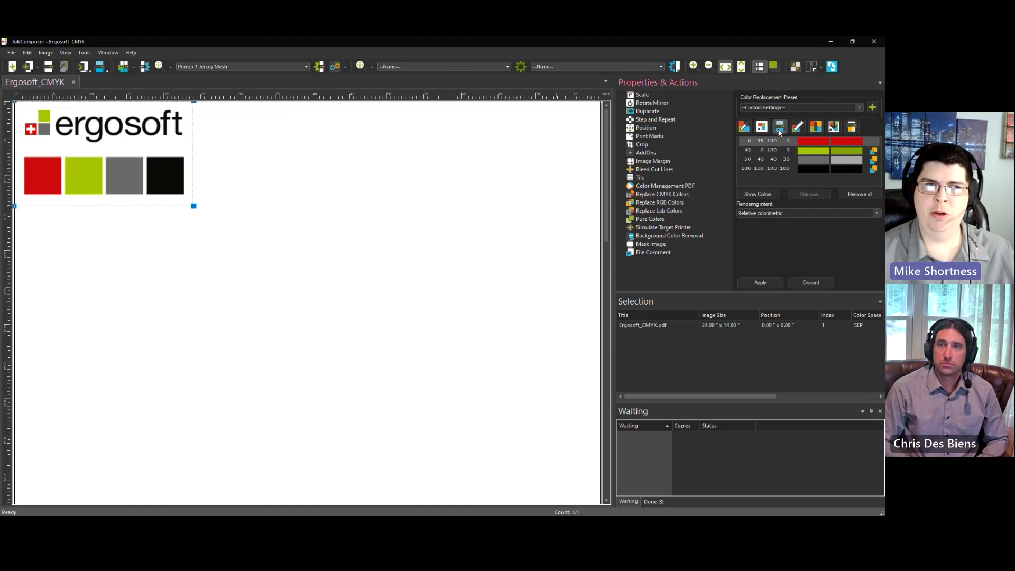
Set the red 0/95/100/0 replacement to the named colour Ergosoft_Red, then reopen Named Colors.
click(780, 128)
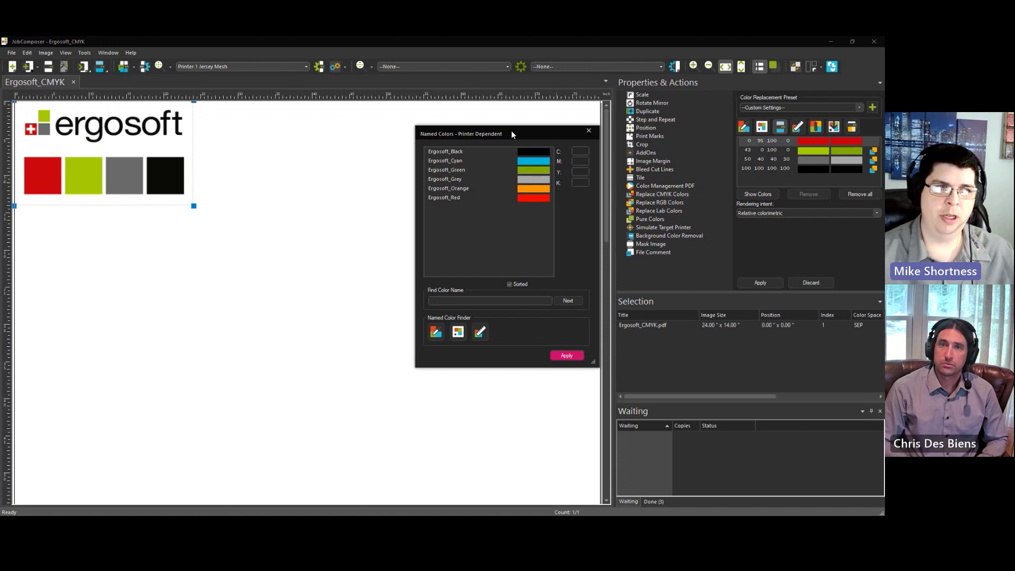
drag(509, 131, 422, 127)
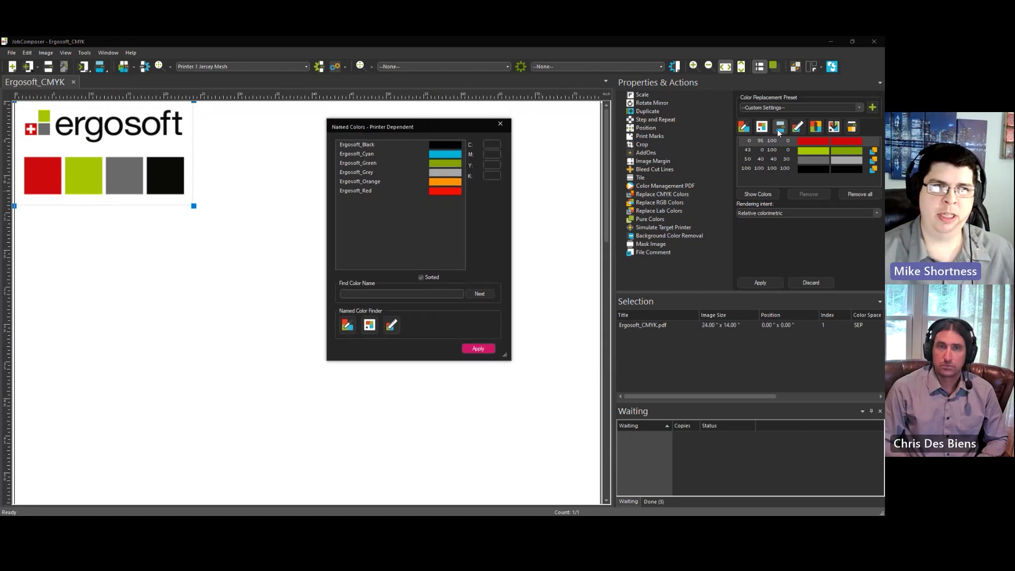
click(814, 140)
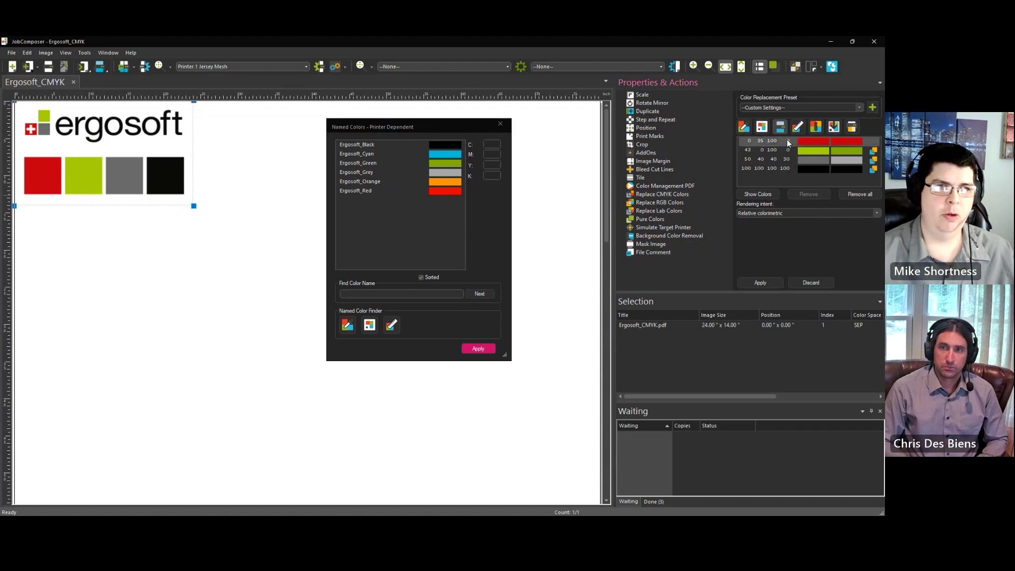
click(401, 192)
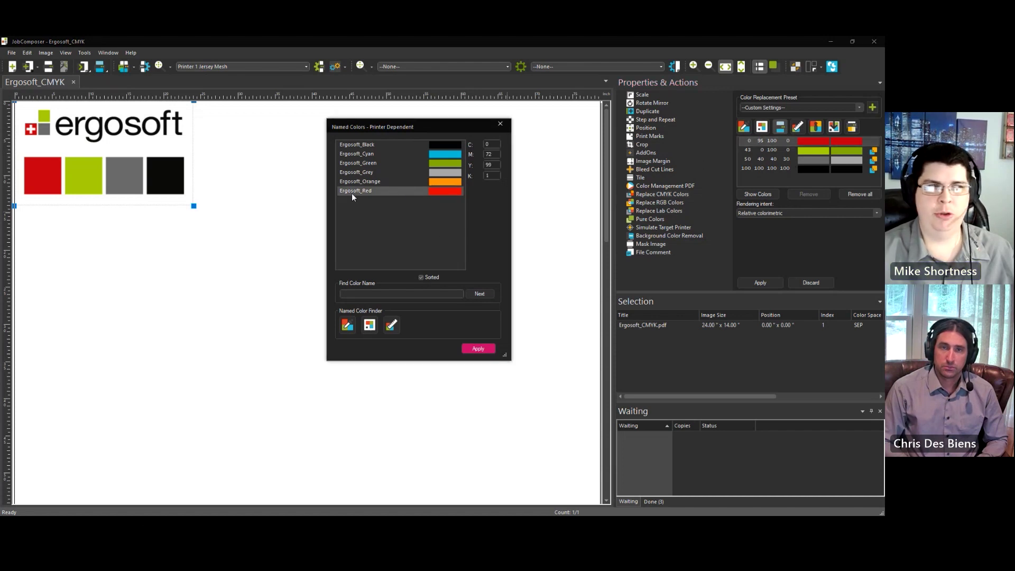
click(477, 349)
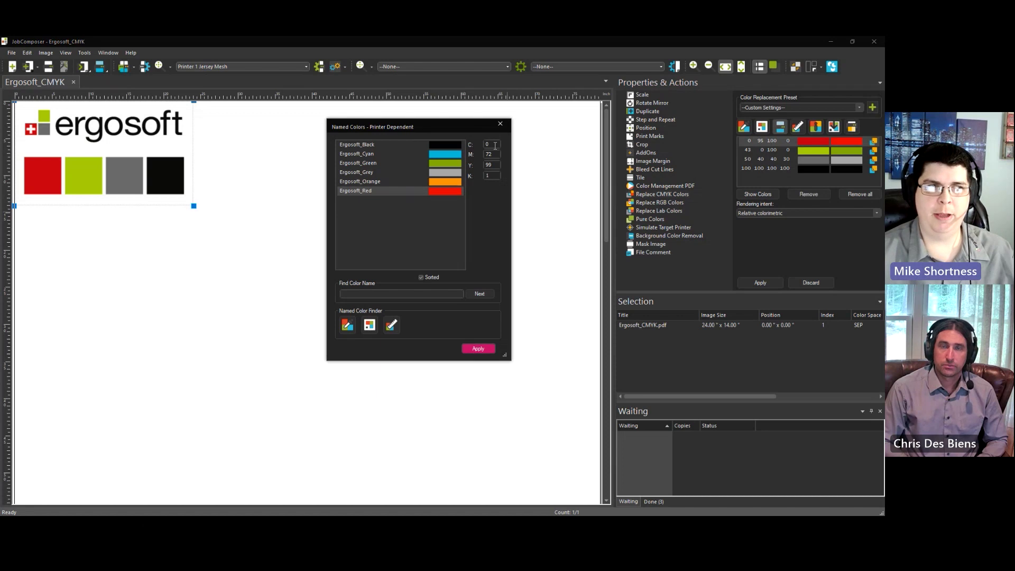
click(500, 124)
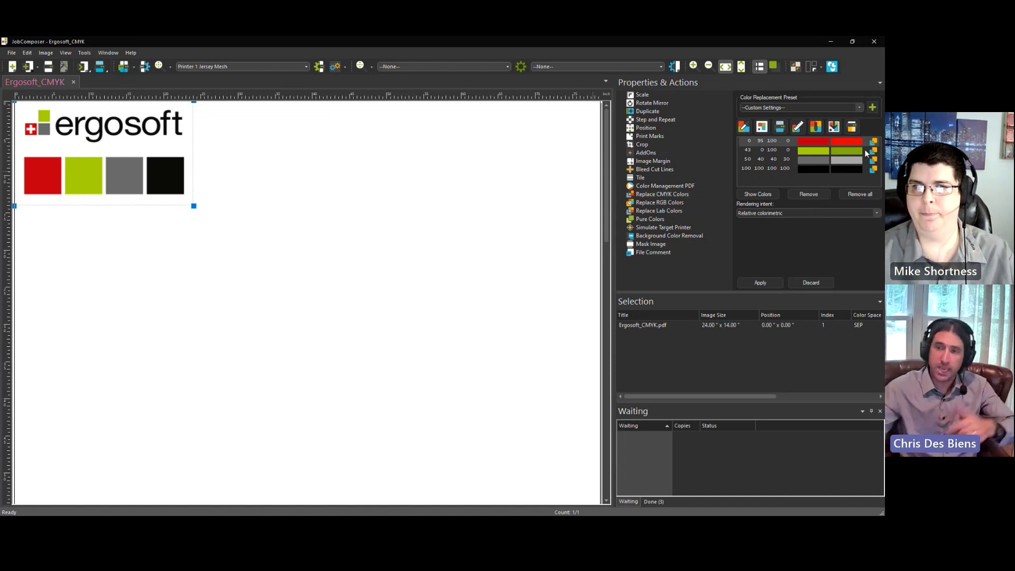
click(780, 126)
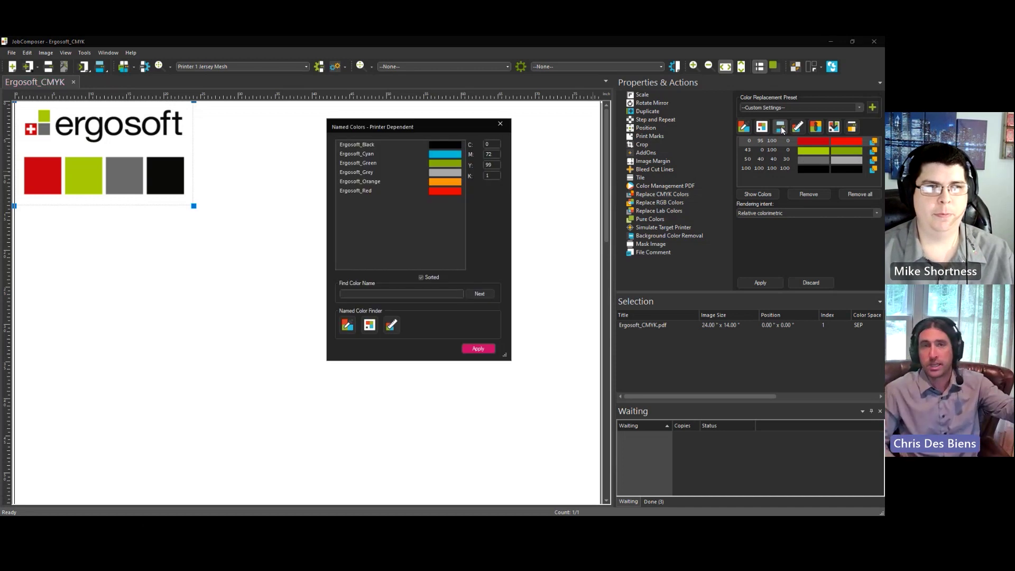
click(782, 126)
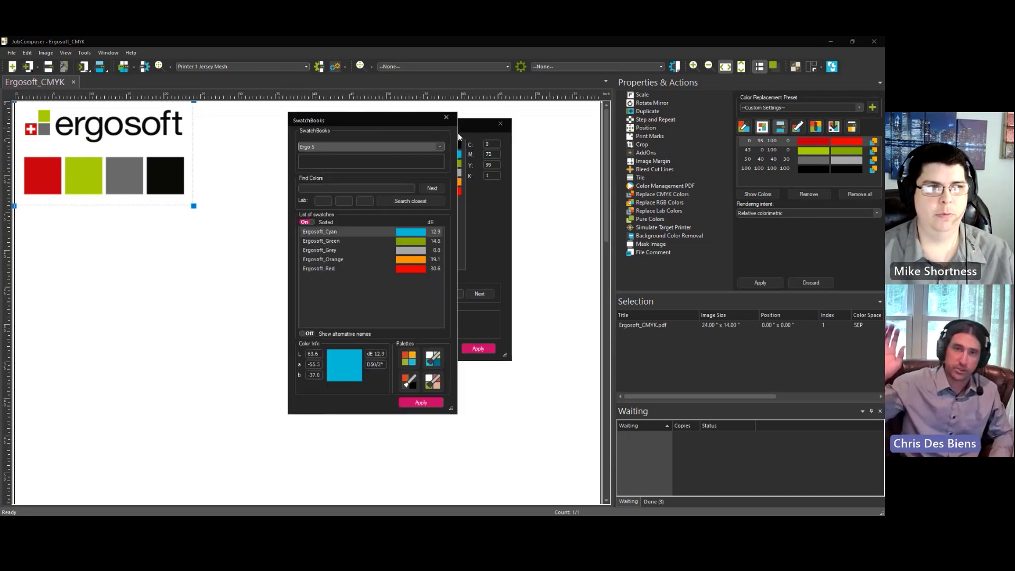
drag(402, 125, 246, 131)
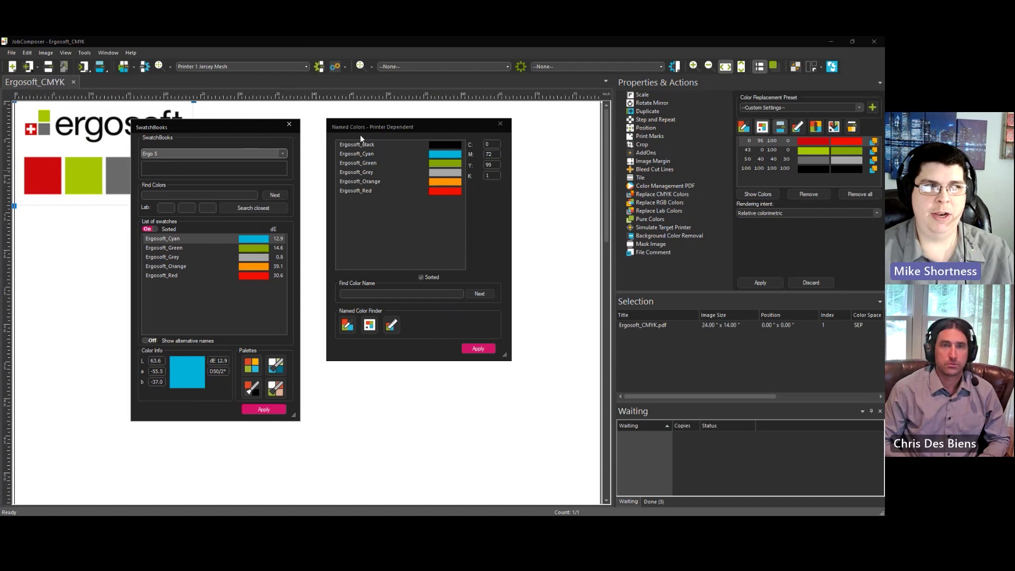
drag(356, 127, 378, 131)
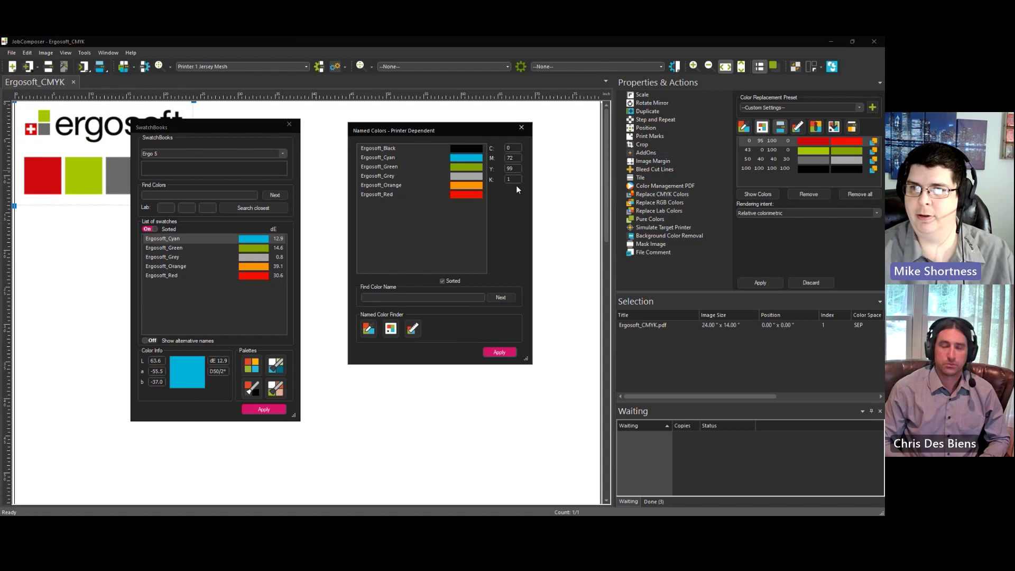
Close the swatch and Named Colors windows, apply the four replacements, and reselect the logo.
click(290, 124)
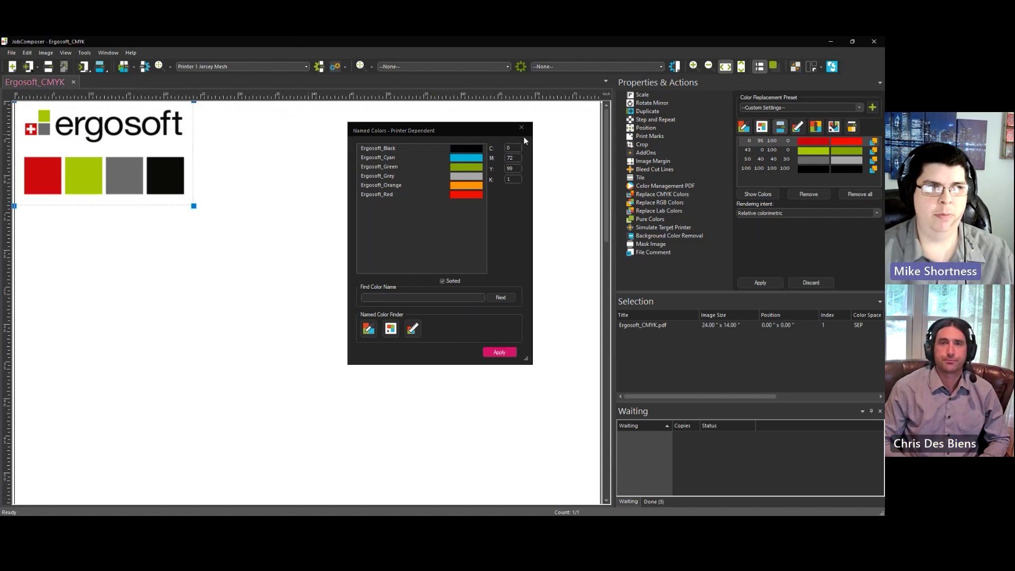
click(522, 130)
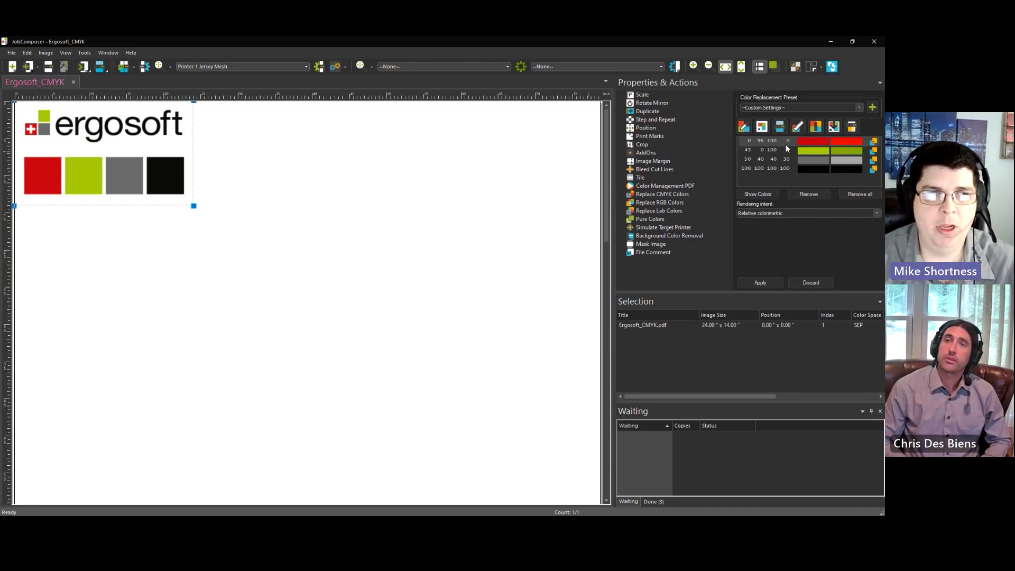
click(749, 283)
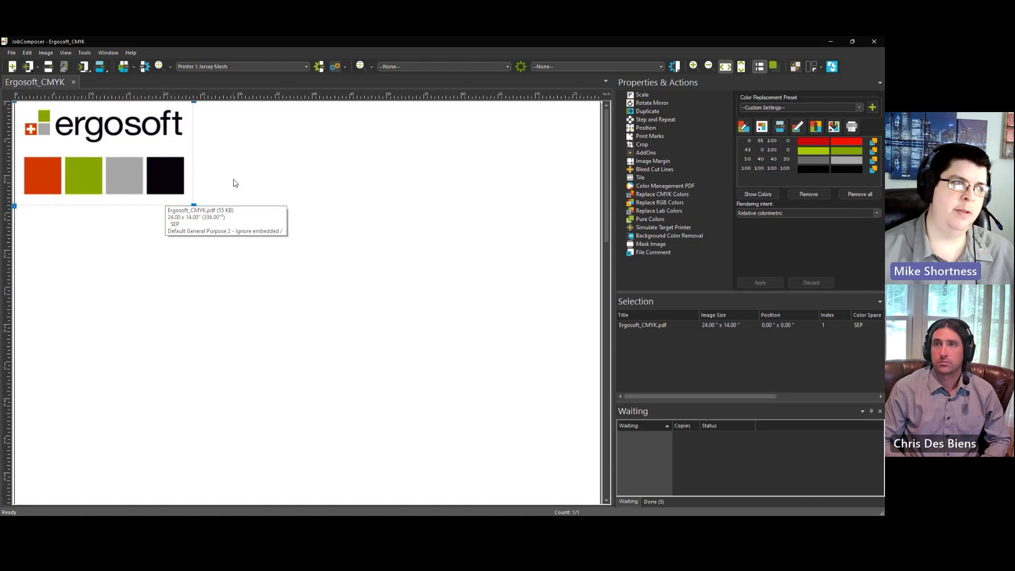
click(234, 182)
click(147, 168)
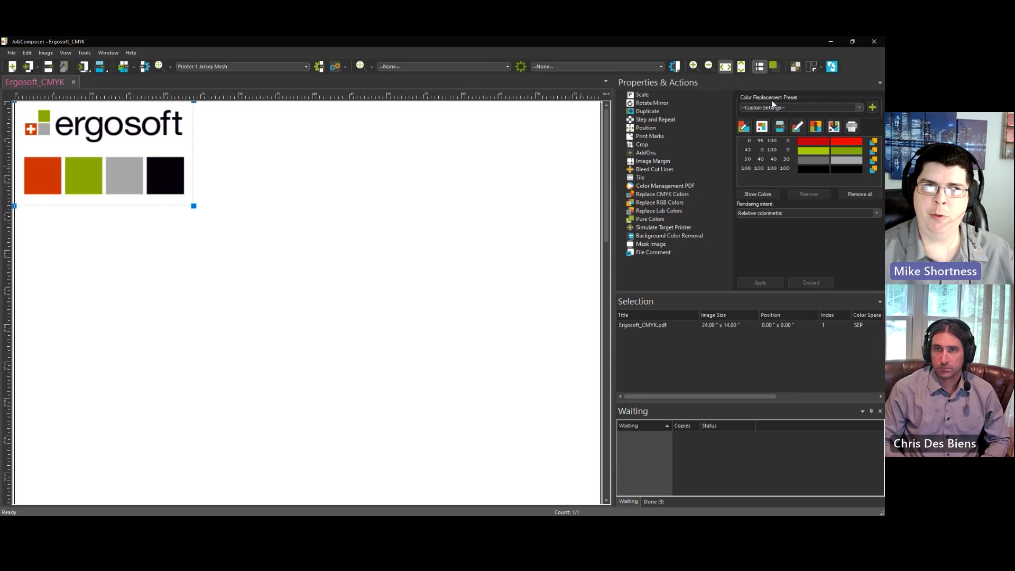
Create a new colour replacement preset from the logo's replacement entries.
click(825, 108)
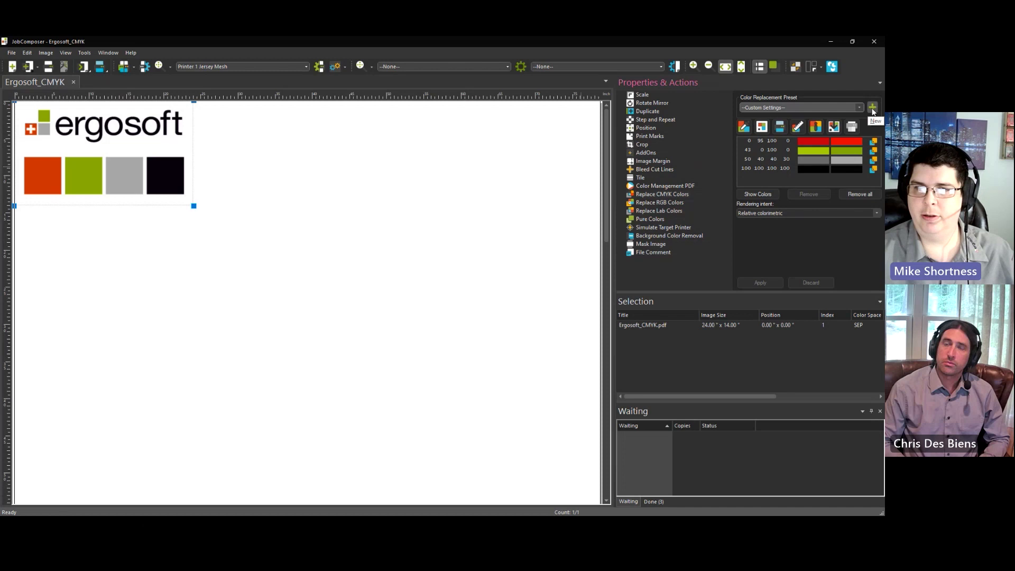
click(873, 111)
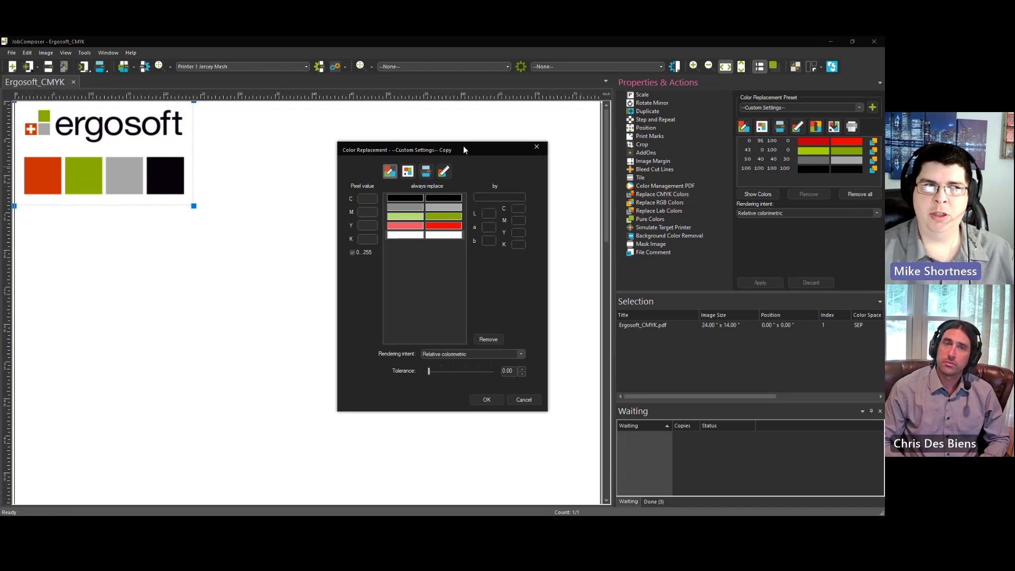
drag(463, 145, 441, 121)
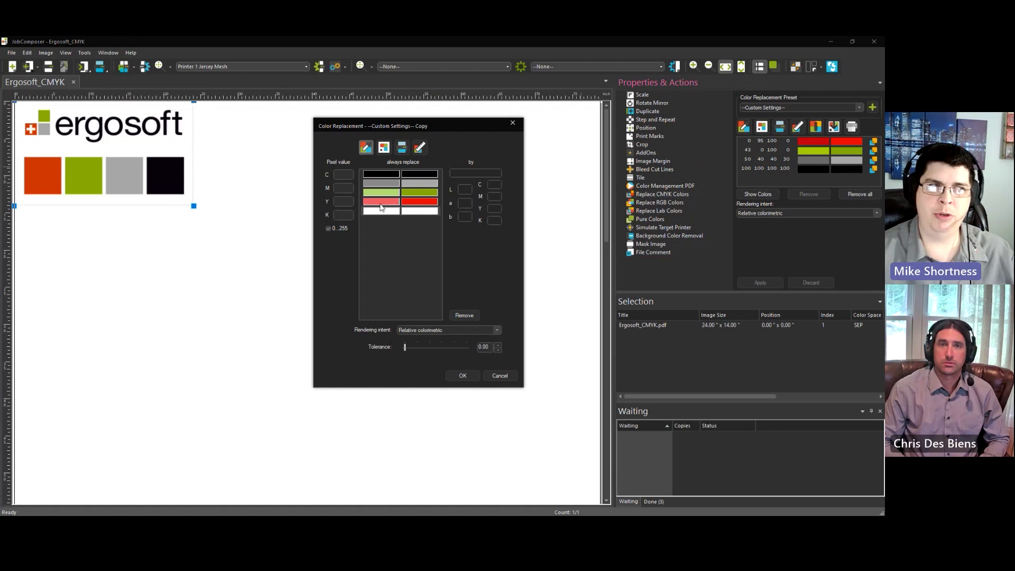
click(391, 185)
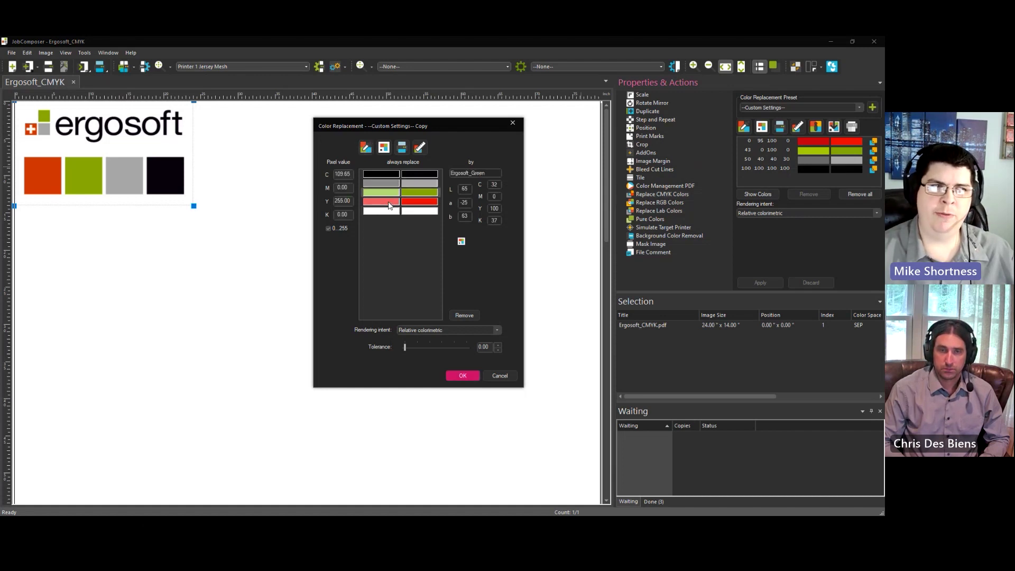
click(388, 202)
click(388, 211)
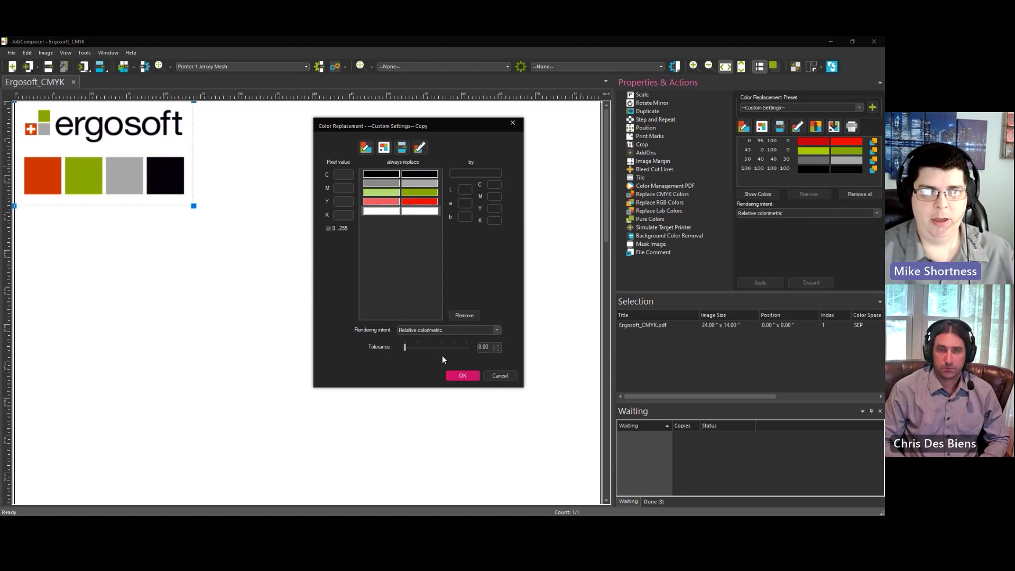
click(462, 375)
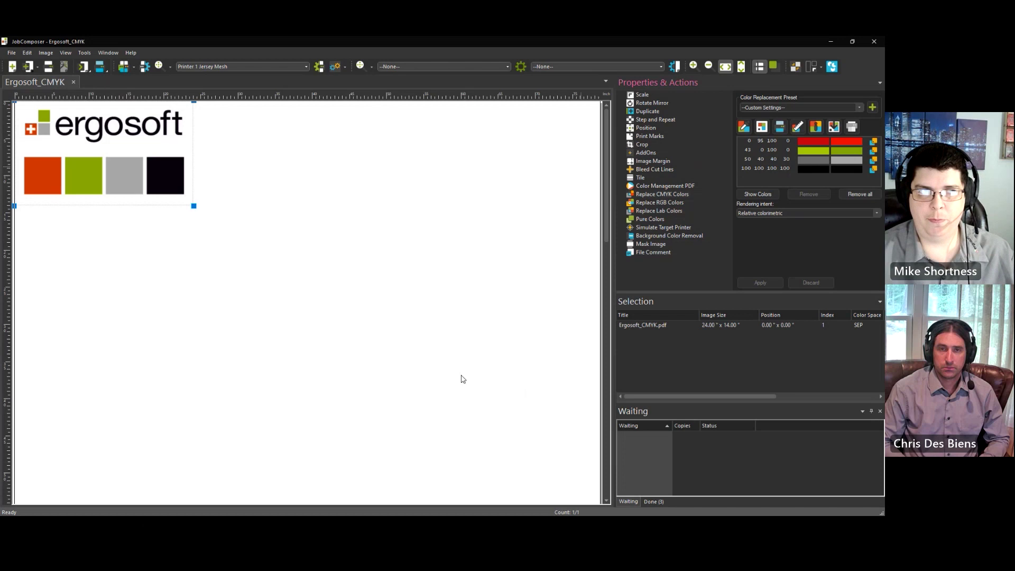
drag(439, 256, 461, 169)
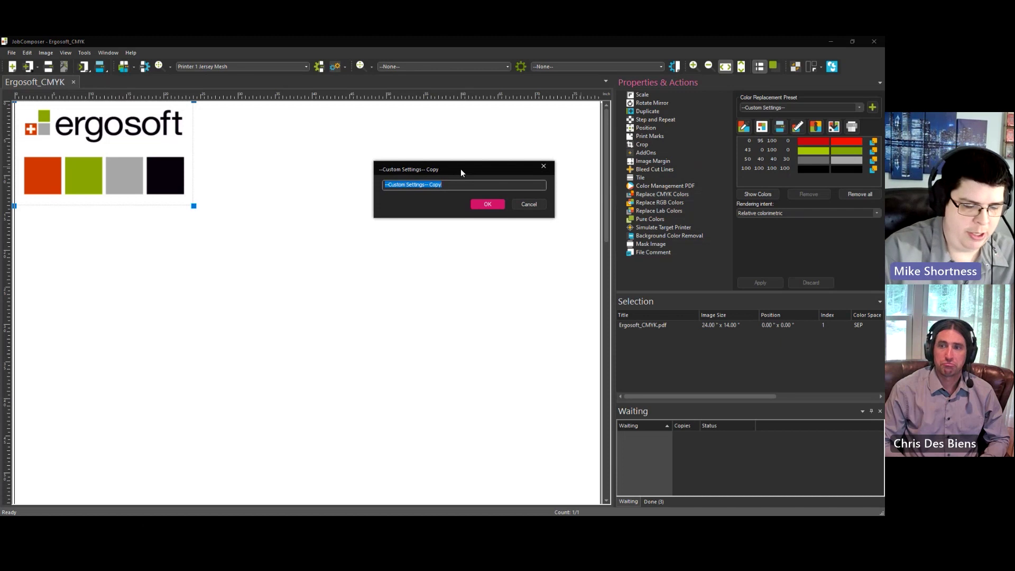
Name the preset 'CMYK Preset' and save it.
text(CMYK)
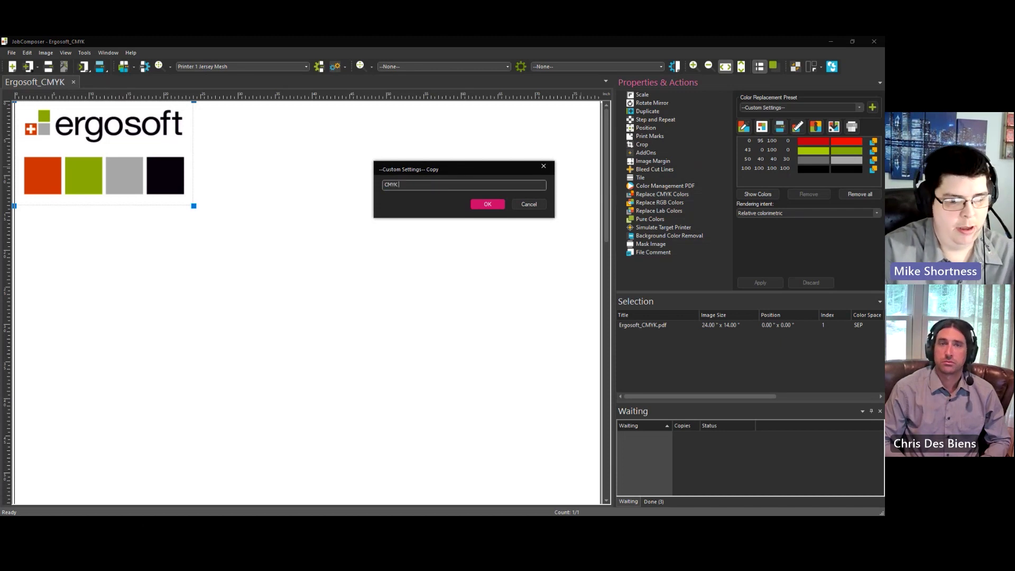
text( preset)
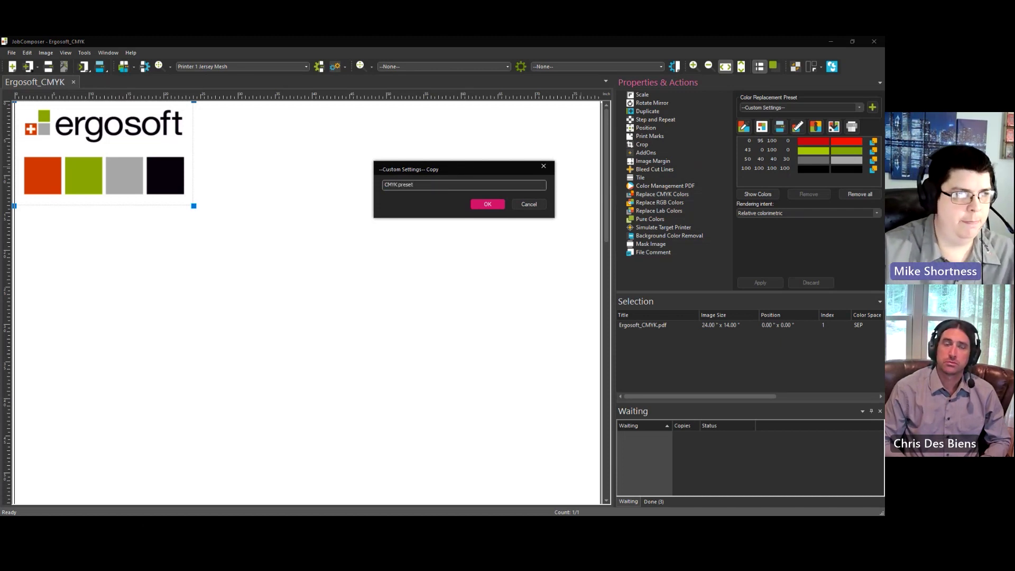
click(399, 184)
key(Delete)
key(Delete)
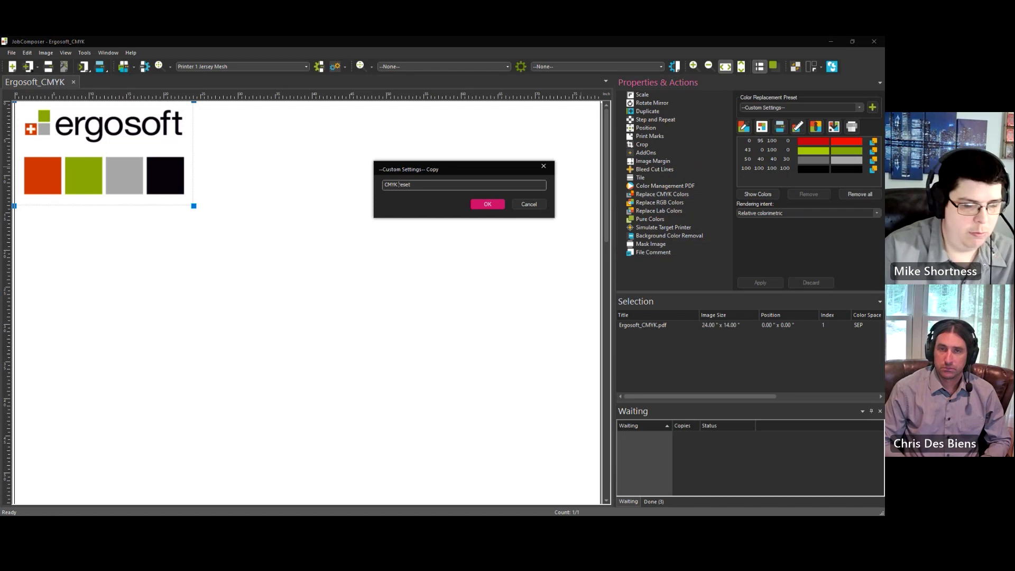
key(Return)
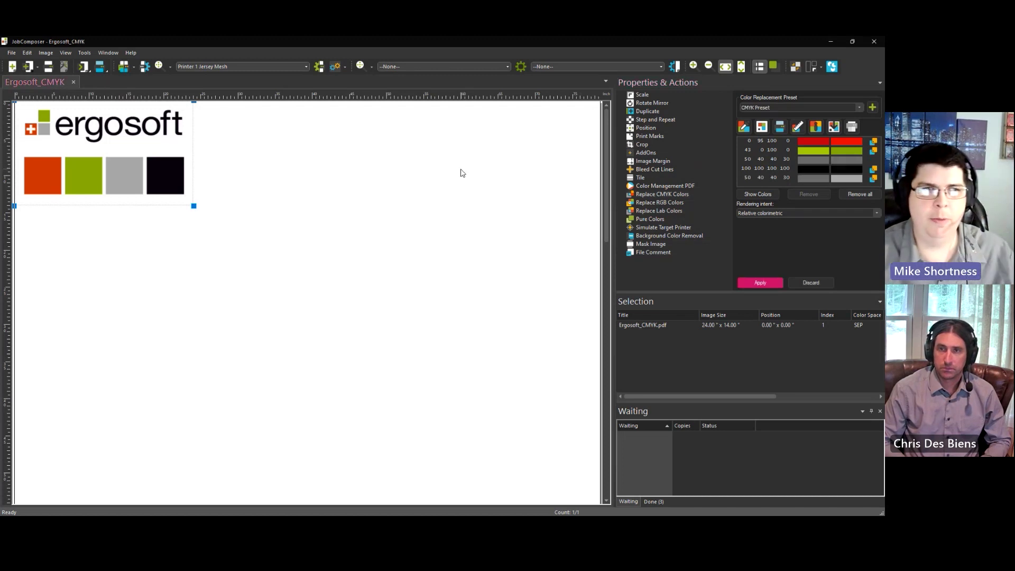
Place a second Ergosoft_CMYK.pdf logo on the job and select it.
click(769, 108)
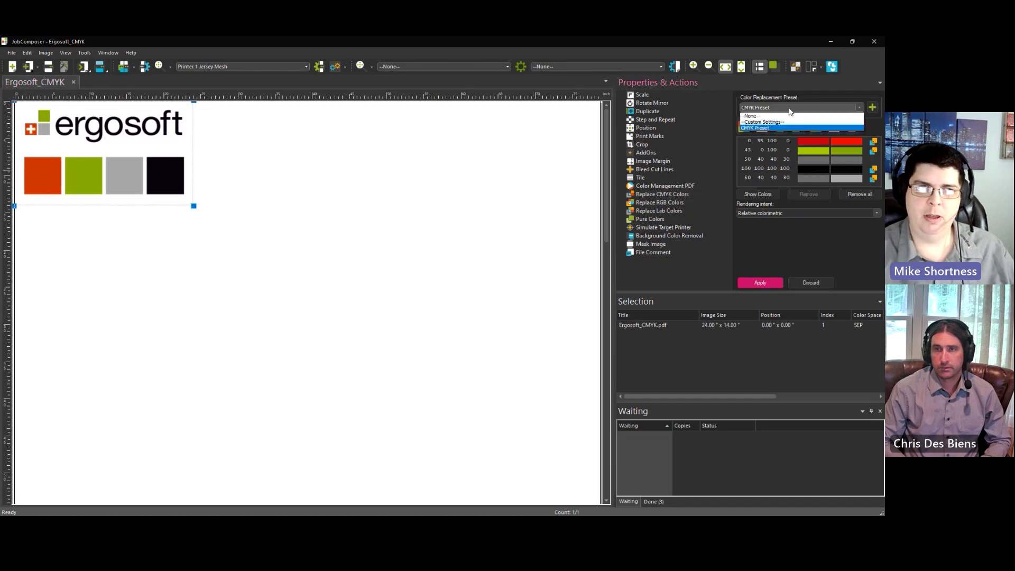
click(789, 107)
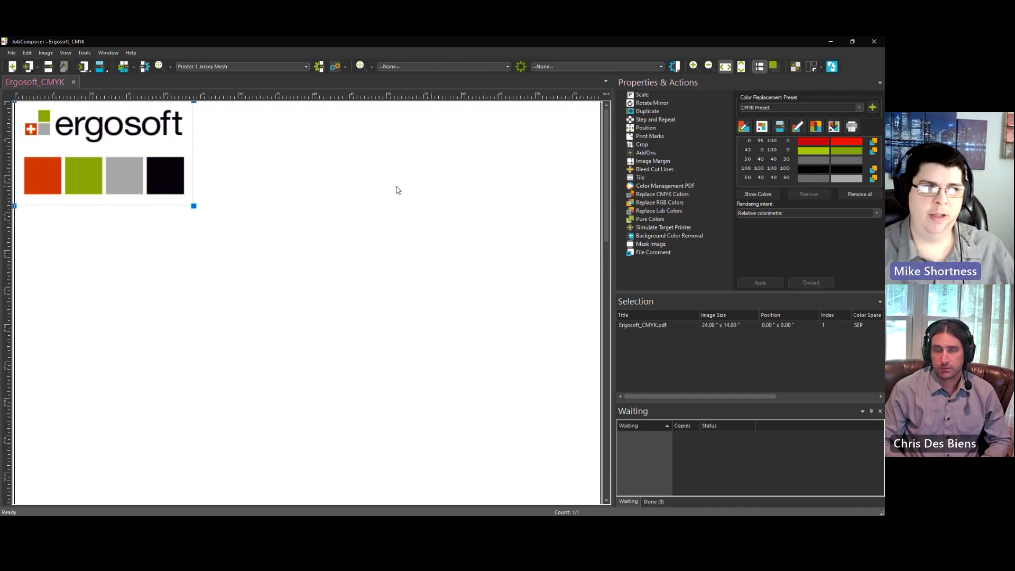
click(329, 180)
right_click(319, 180)
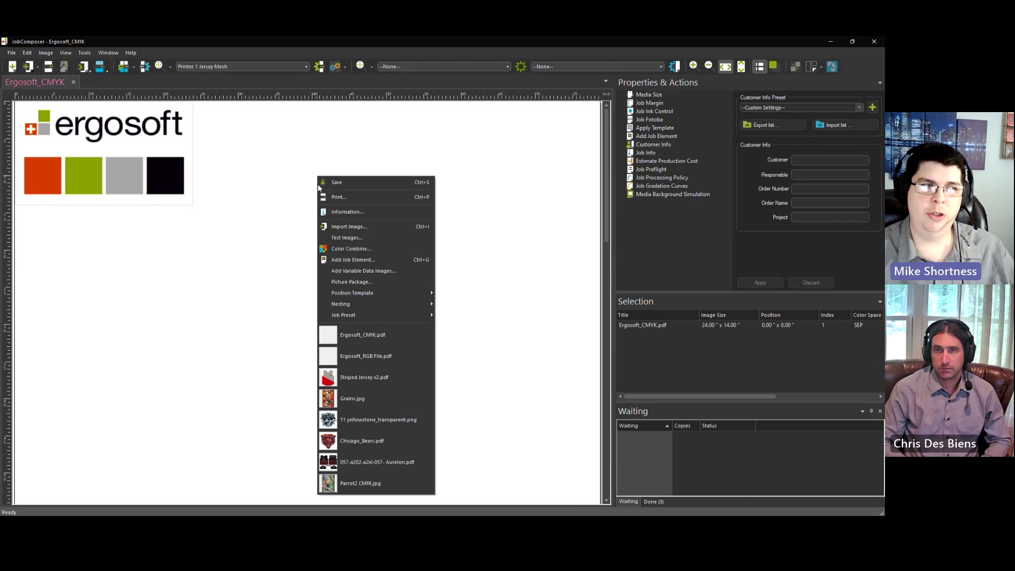
click(359, 331)
click(288, 181)
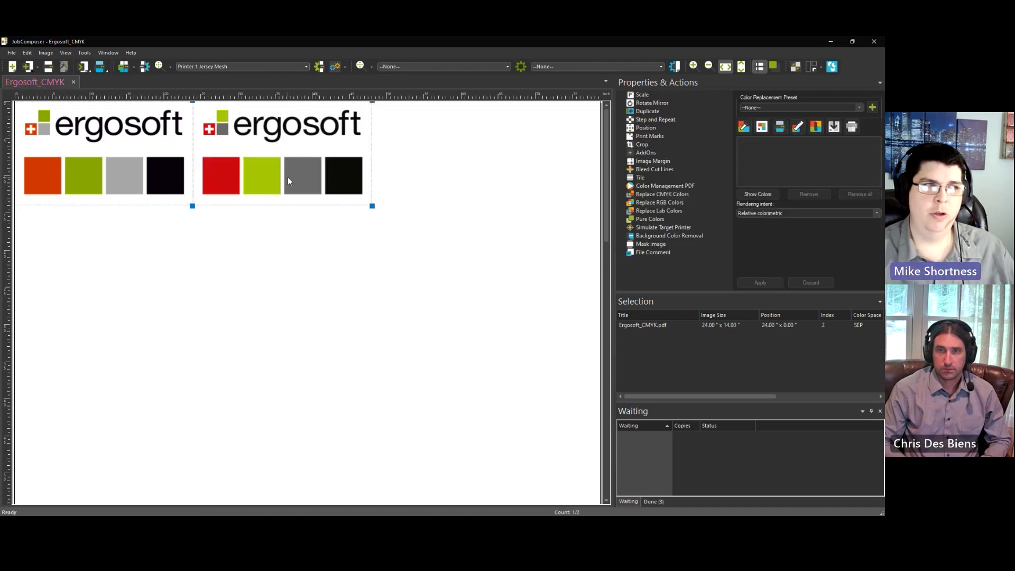
Apply the CMYK Preset colour replacement to the second logo.
click(780, 108)
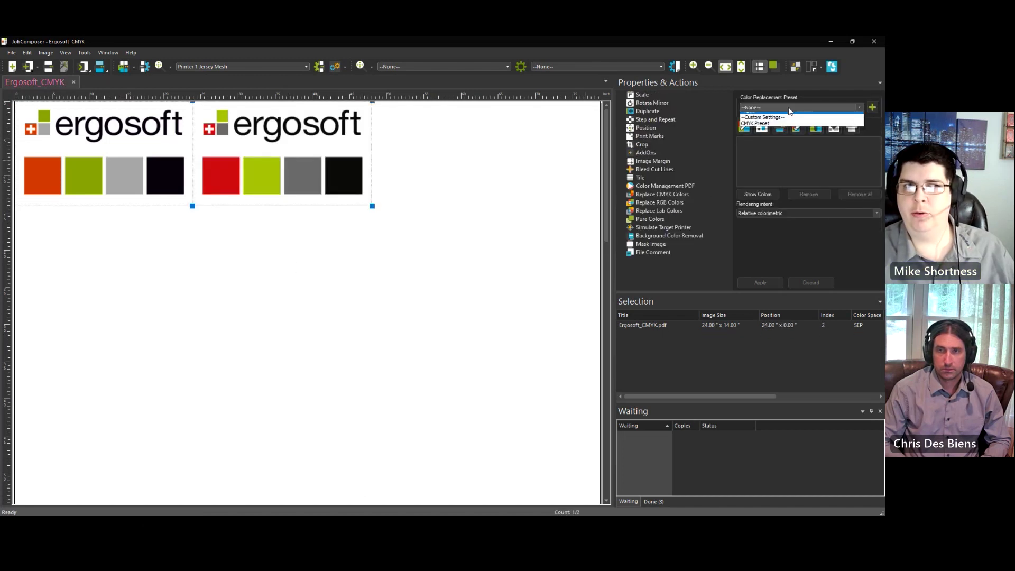
click(788, 129)
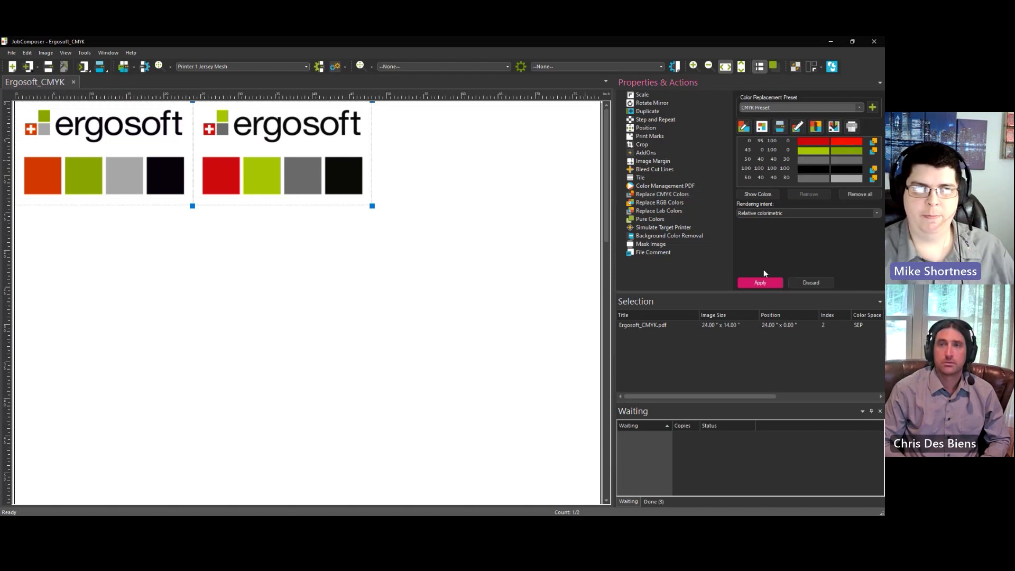
click(761, 282)
click(329, 276)
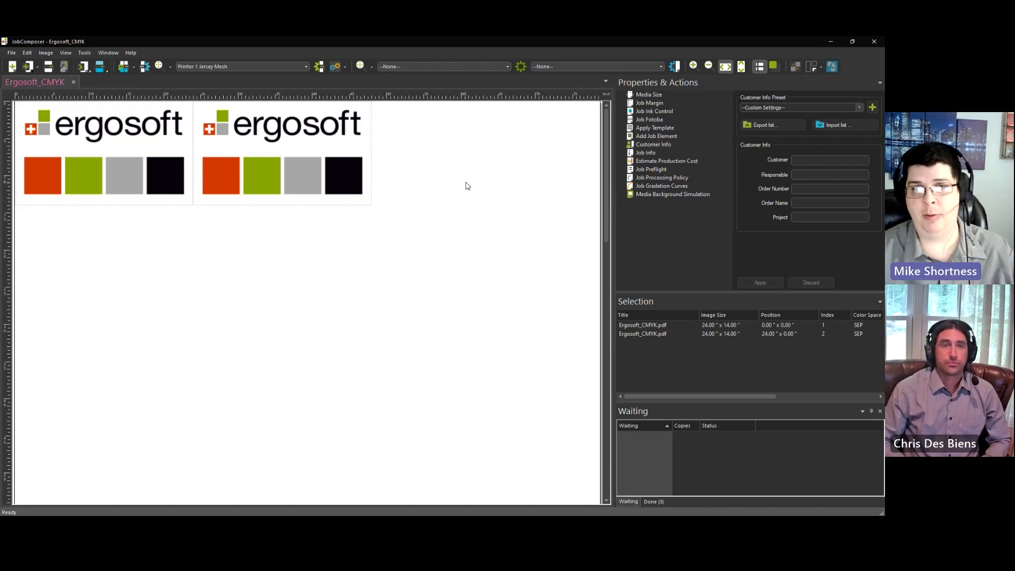
Create a new image preset with Cmyk colour replacement turned On using CMYK Preset.
click(520, 68)
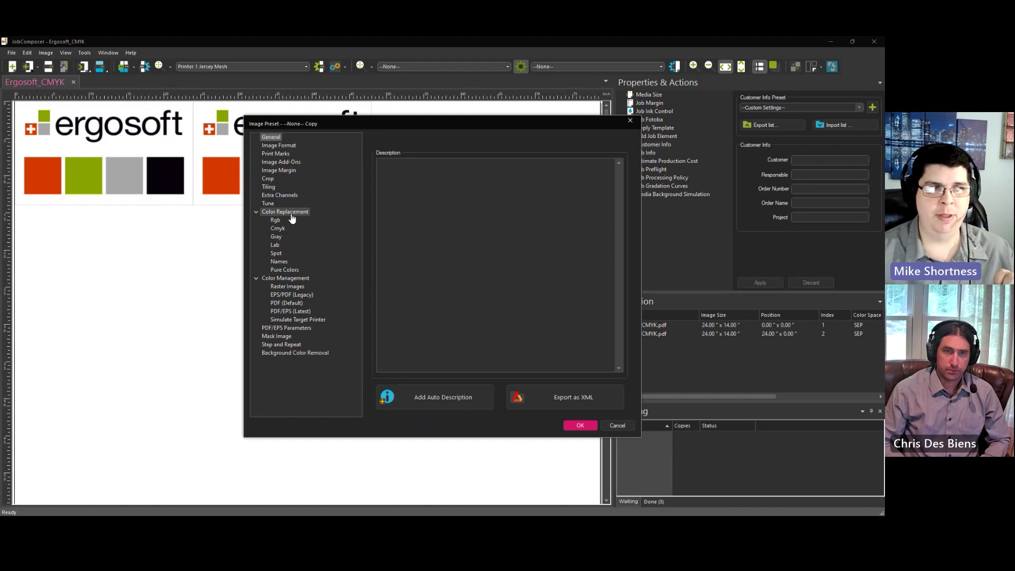
click(278, 229)
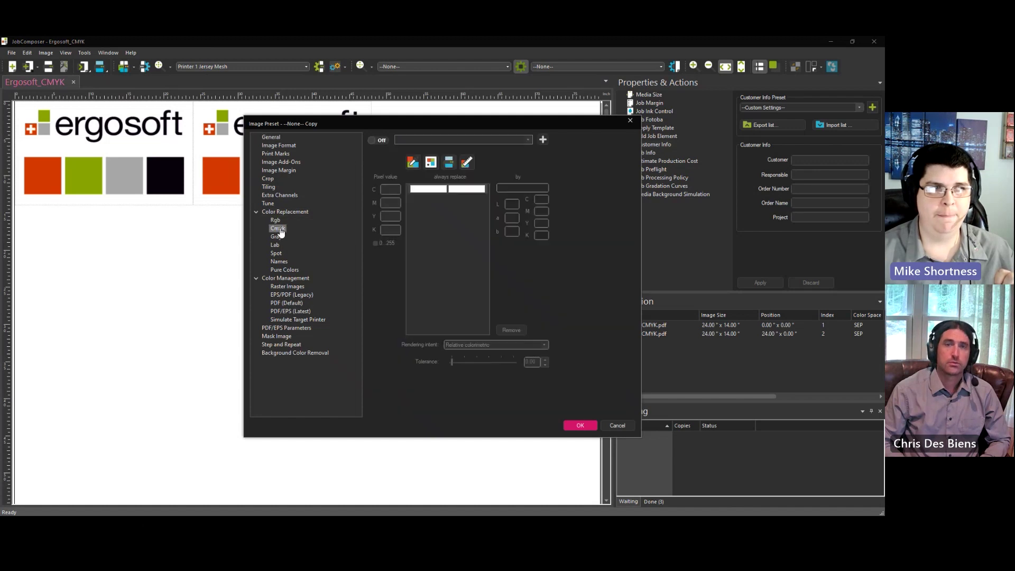
click(378, 141)
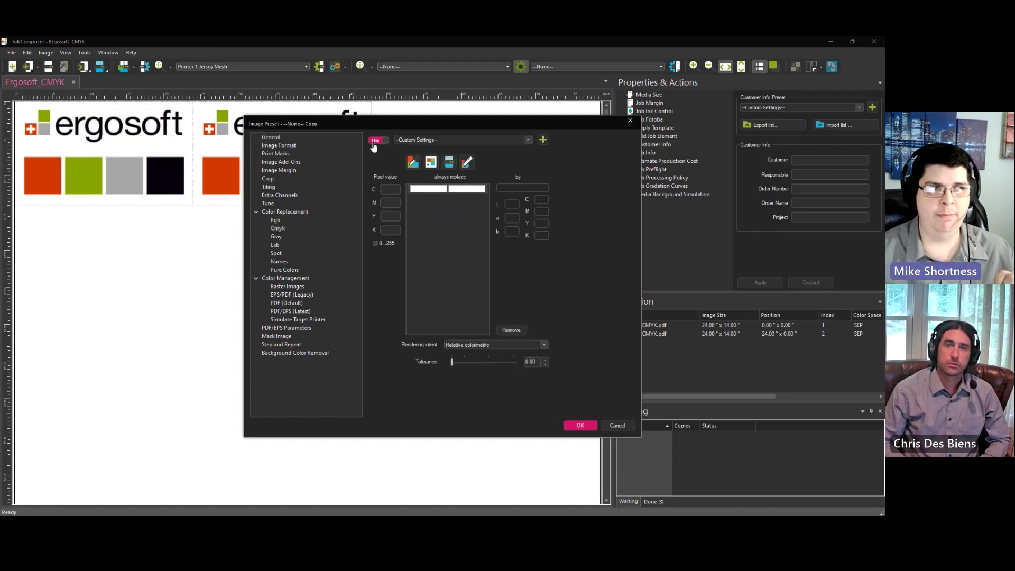
click(450, 138)
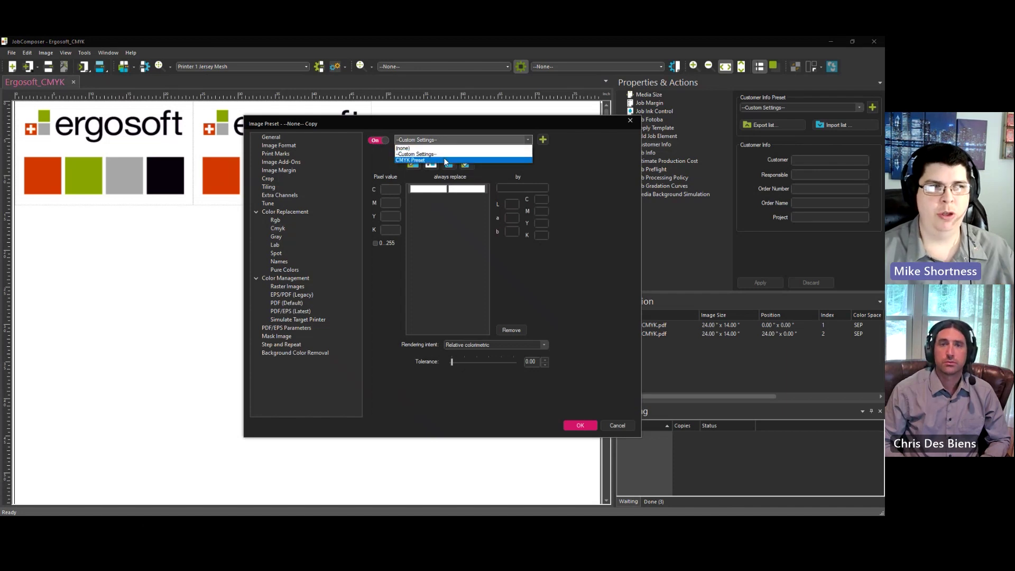
click(447, 152)
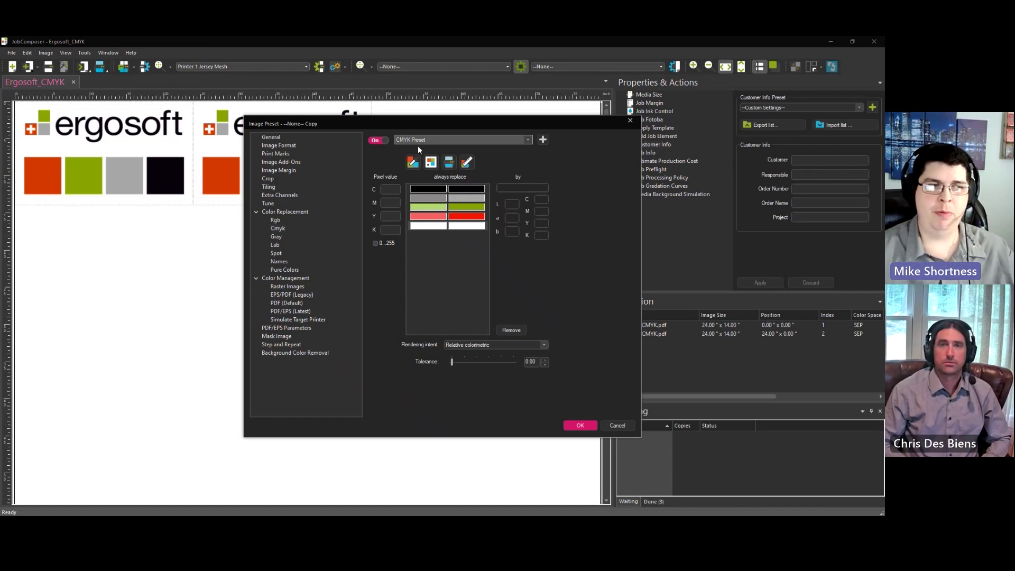
click(580, 425)
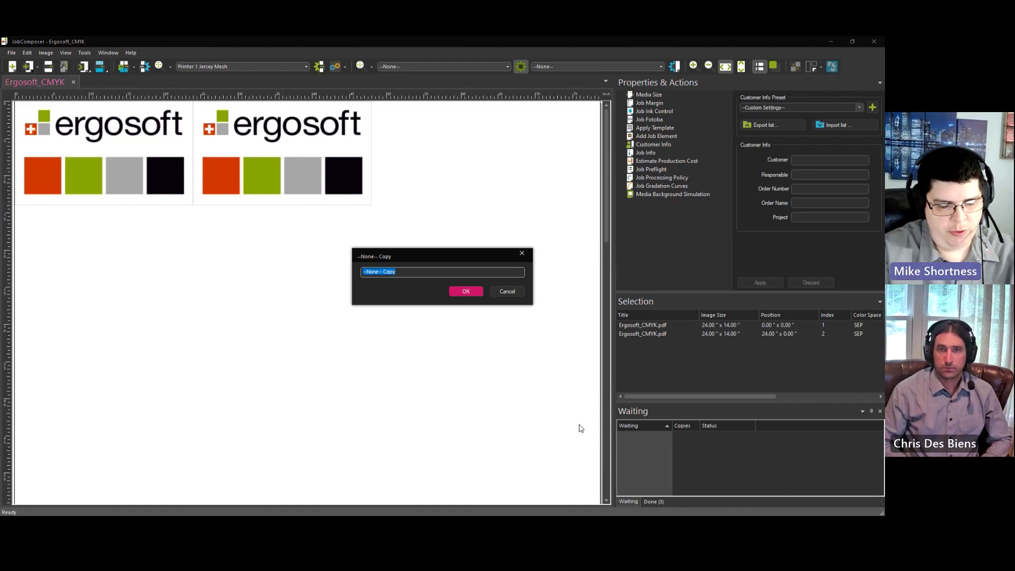
Save the image preset named with the presenter's name followed by 'CMYK Preset'.
text(Mike CMYK)
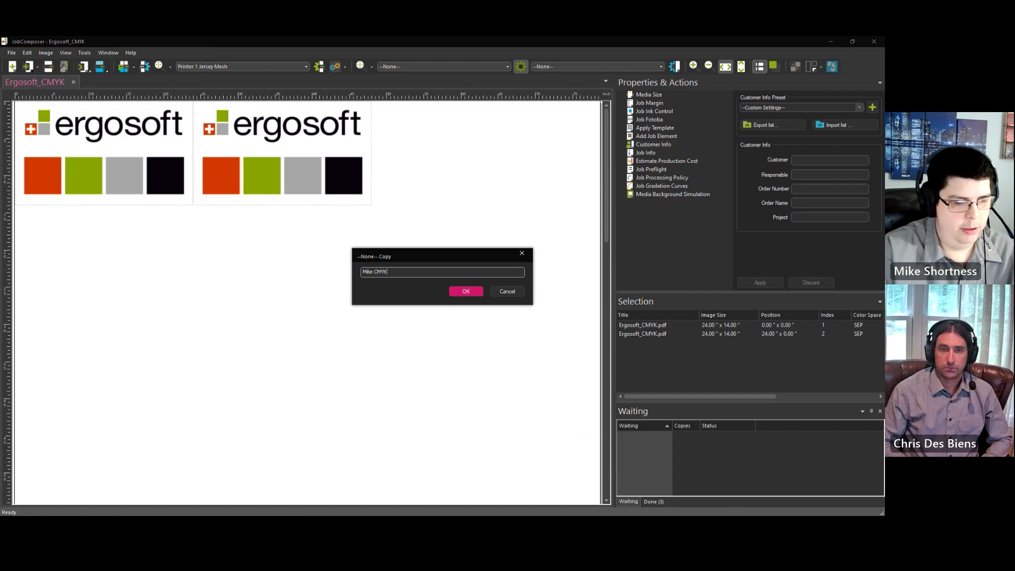
text( Preset)
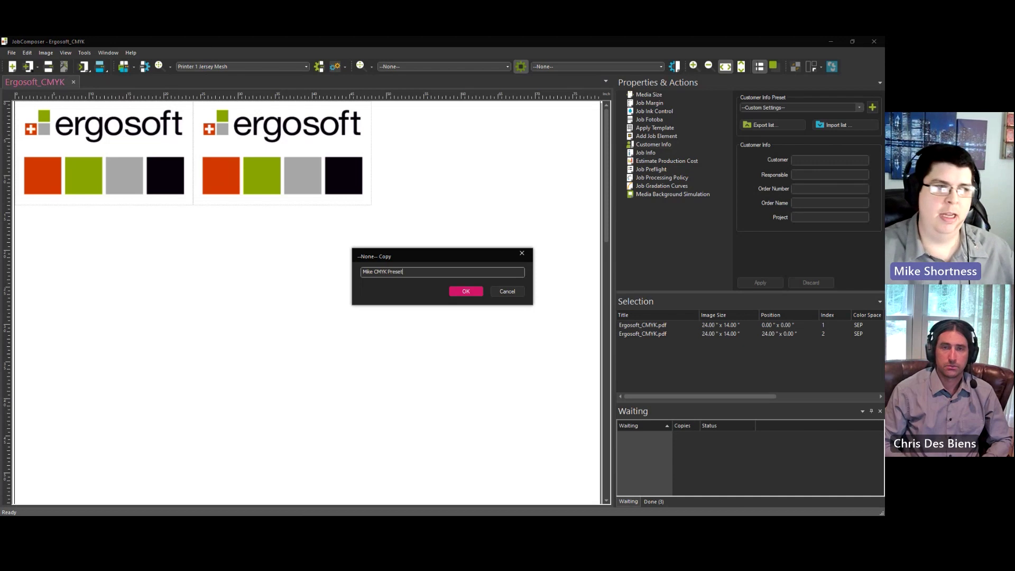
key(Return)
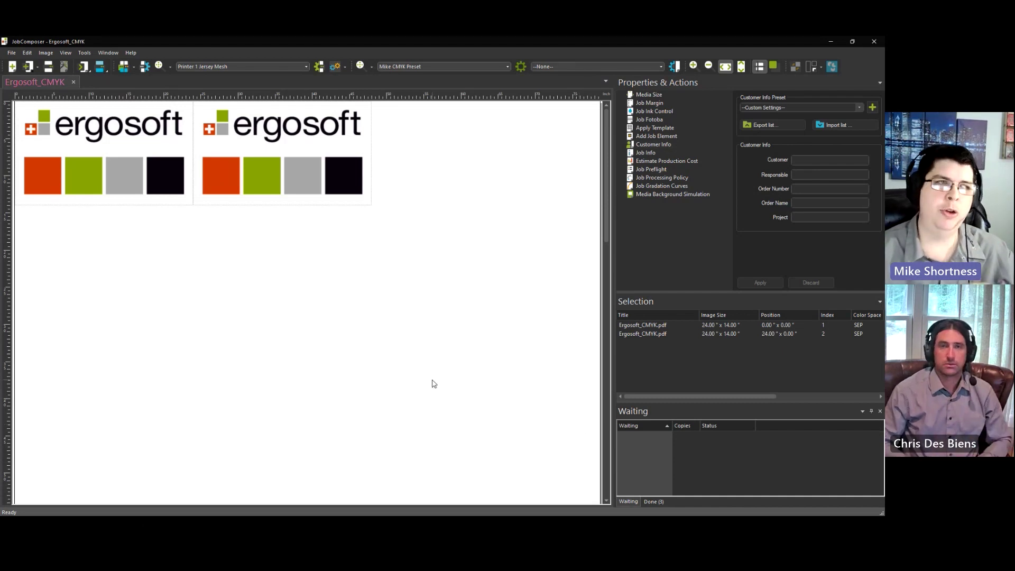
Place a third Ergosoft_CMYK.pdf logo from recent files and select it to check its CMYK Preset replacements.
right_click(424, 158)
click(475, 315)
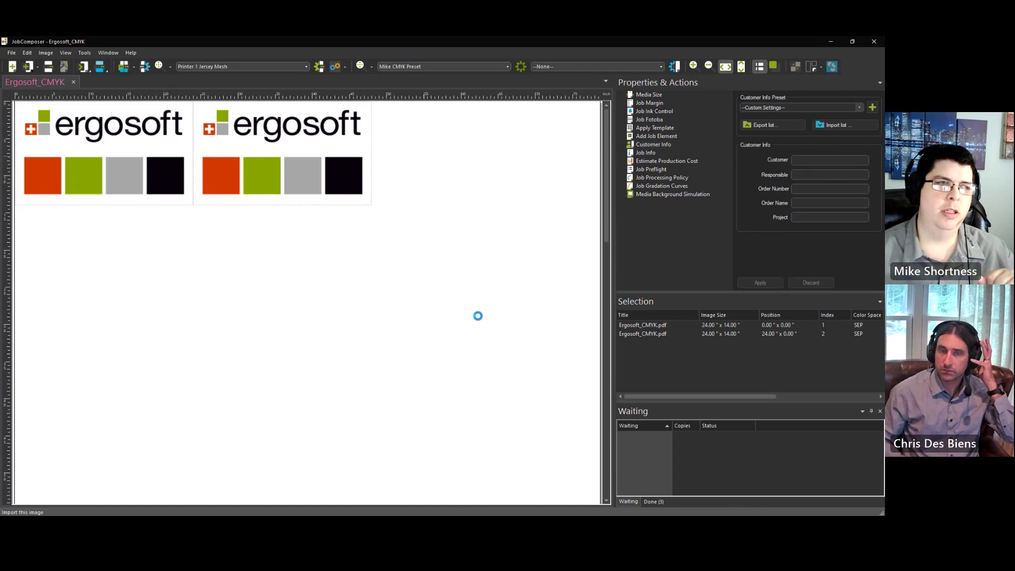
click(421, 299)
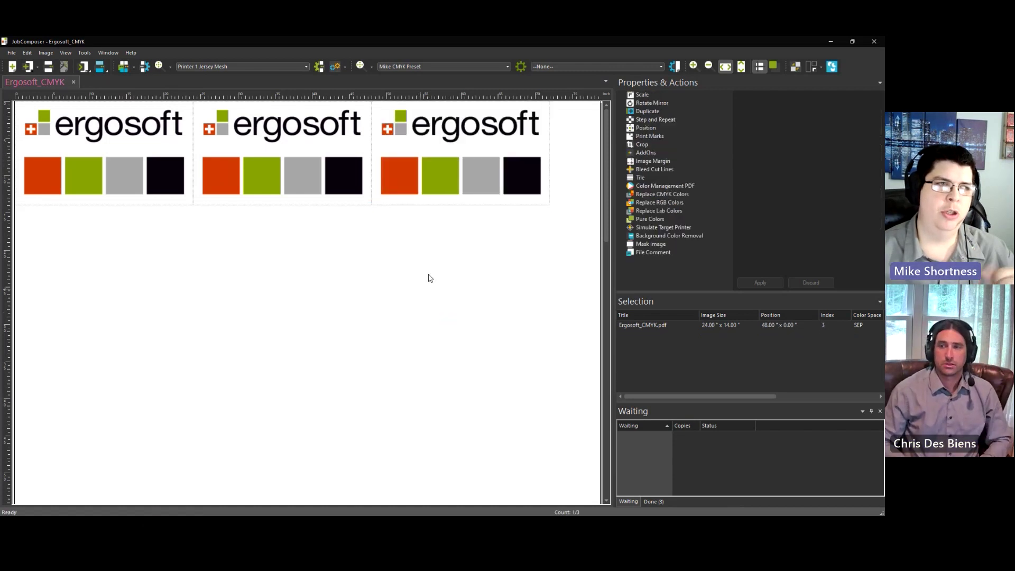
click(442, 179)
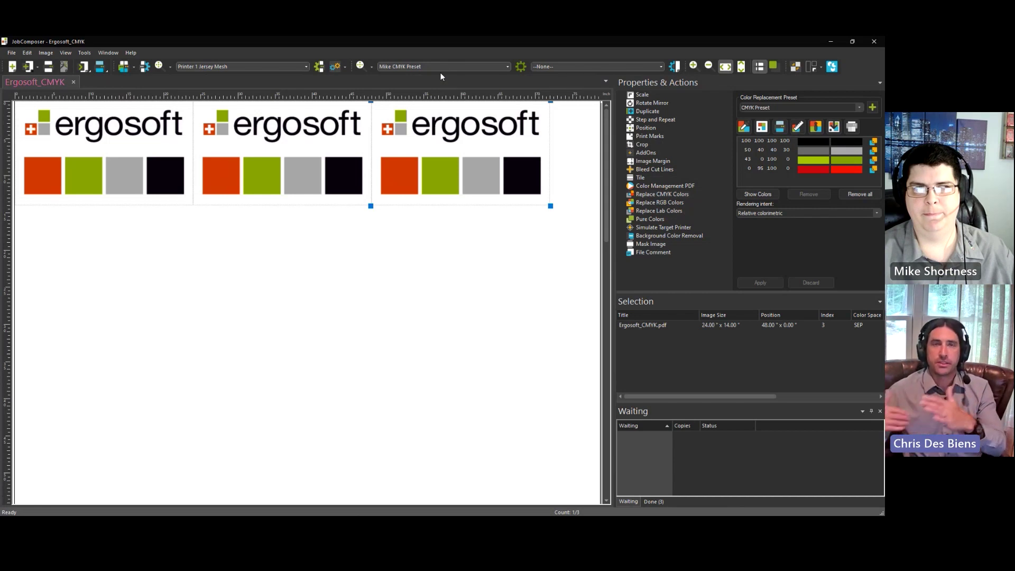
click(416, 265)
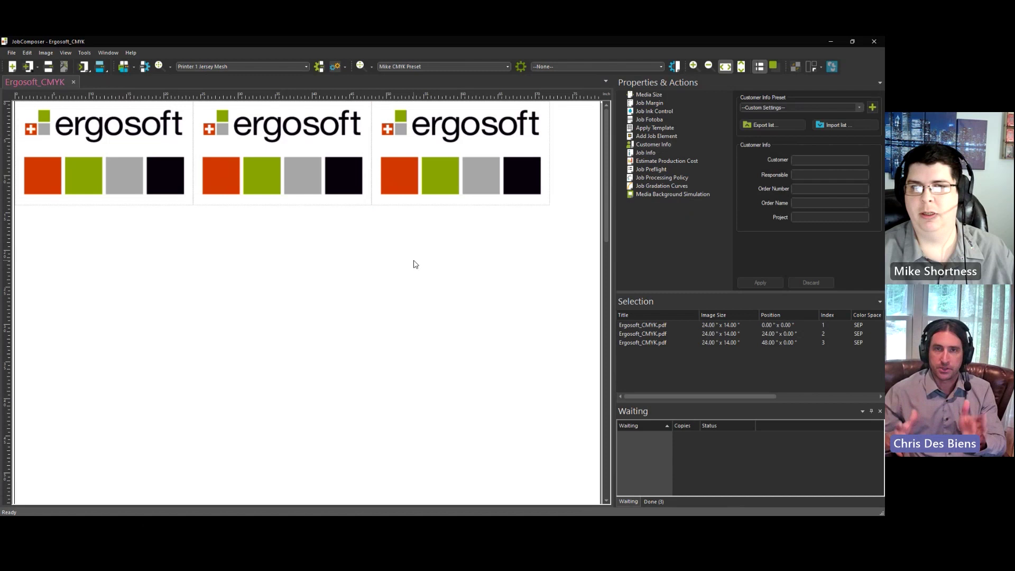